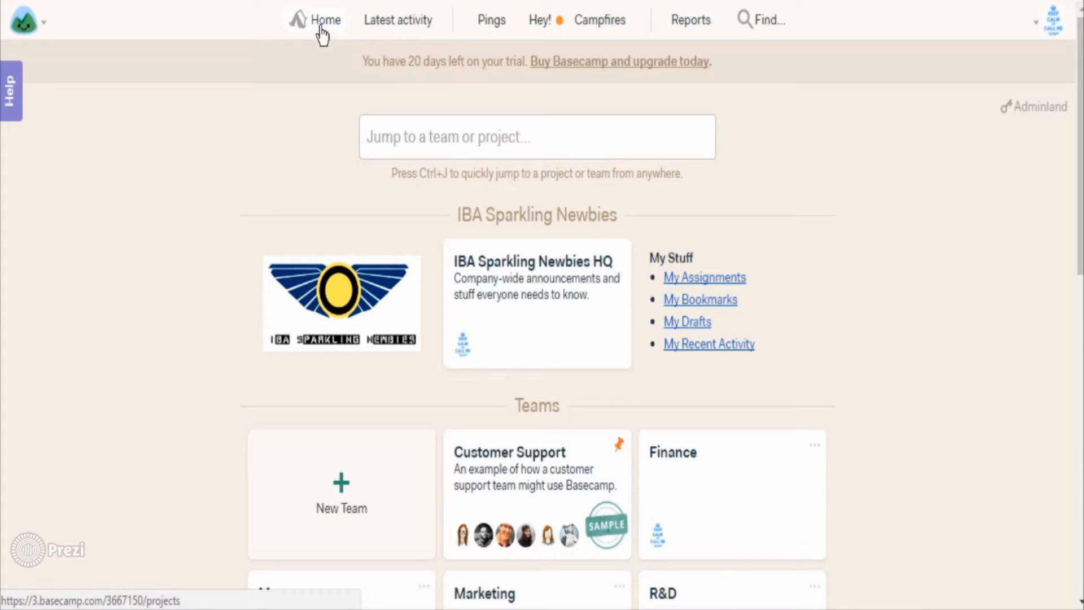
Step: Create a new team named 'HR' and check its options menu
scroll(359, 233, down, 3)
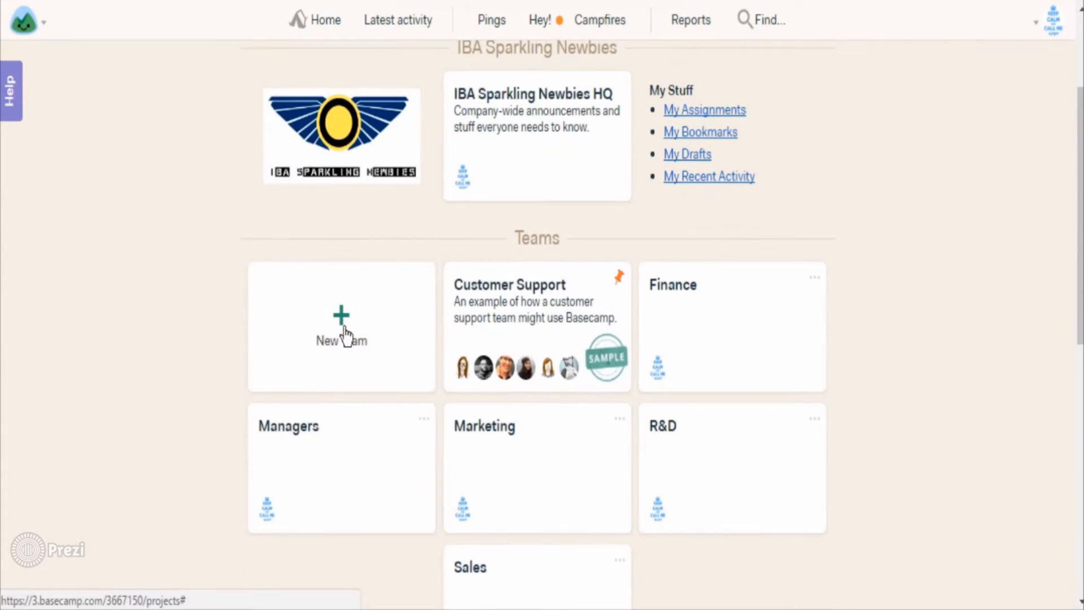
click(344, 327)
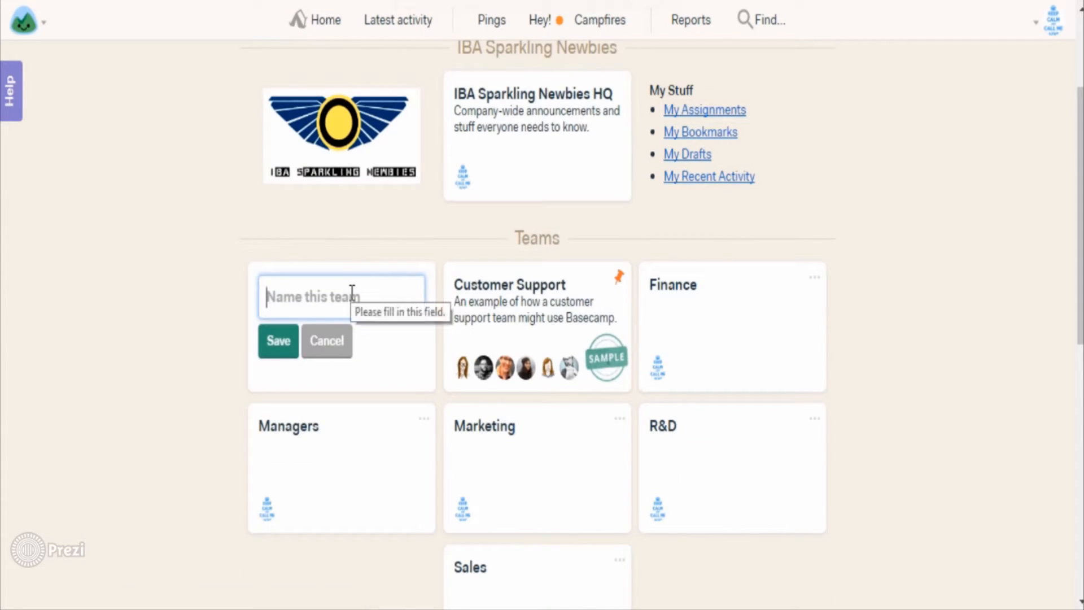
text(HR)
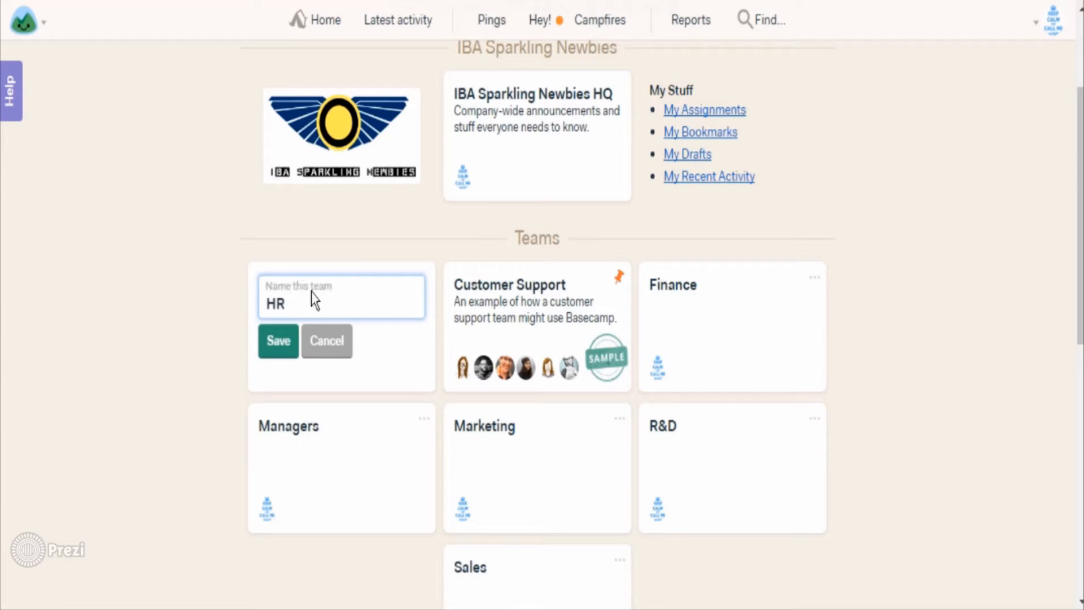
click(269, 354)
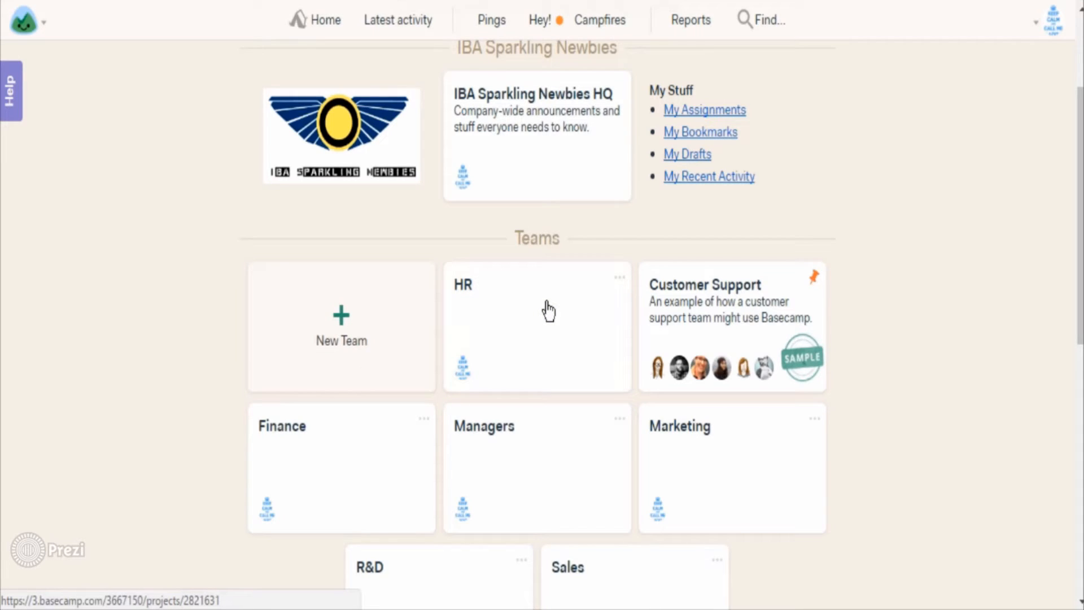
click(619, 278)
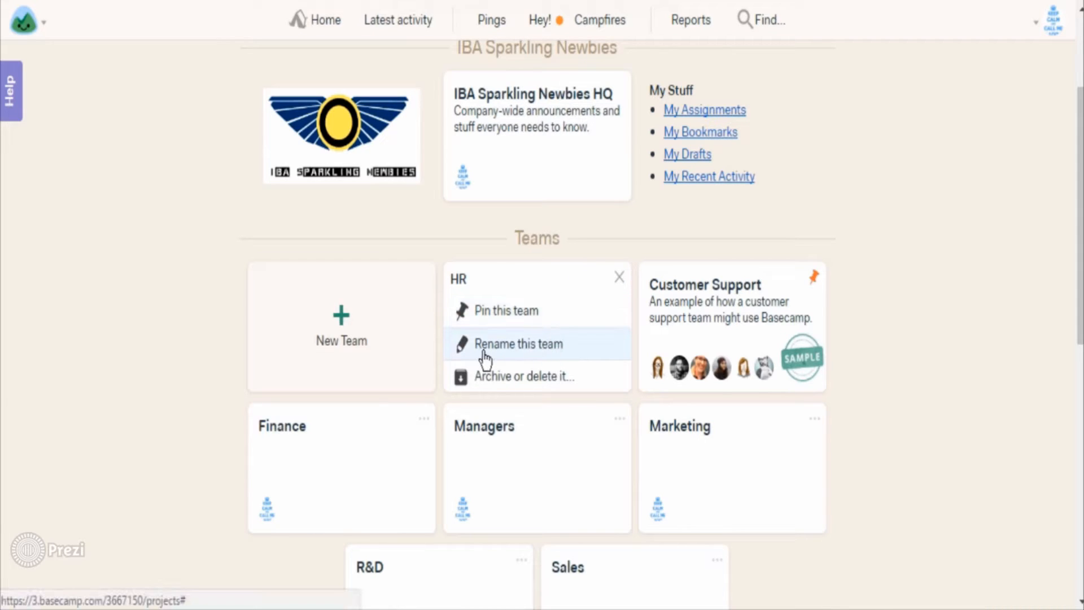
click(619, 279)
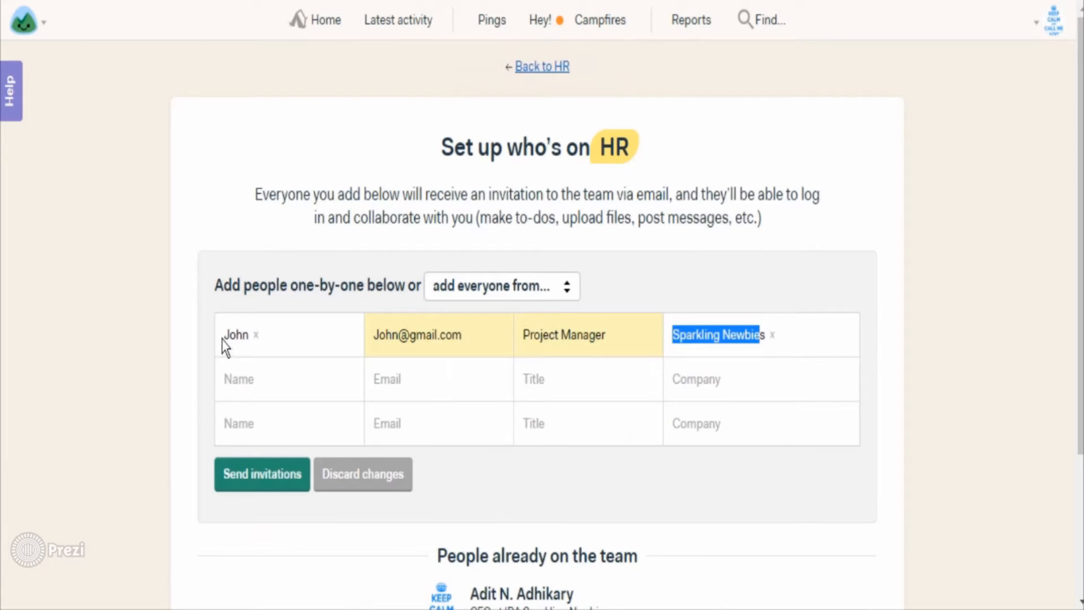
Step: Review the HR invitee's name, email and job title entries on the invite form
click(237, 340)
double_click(236, 340)
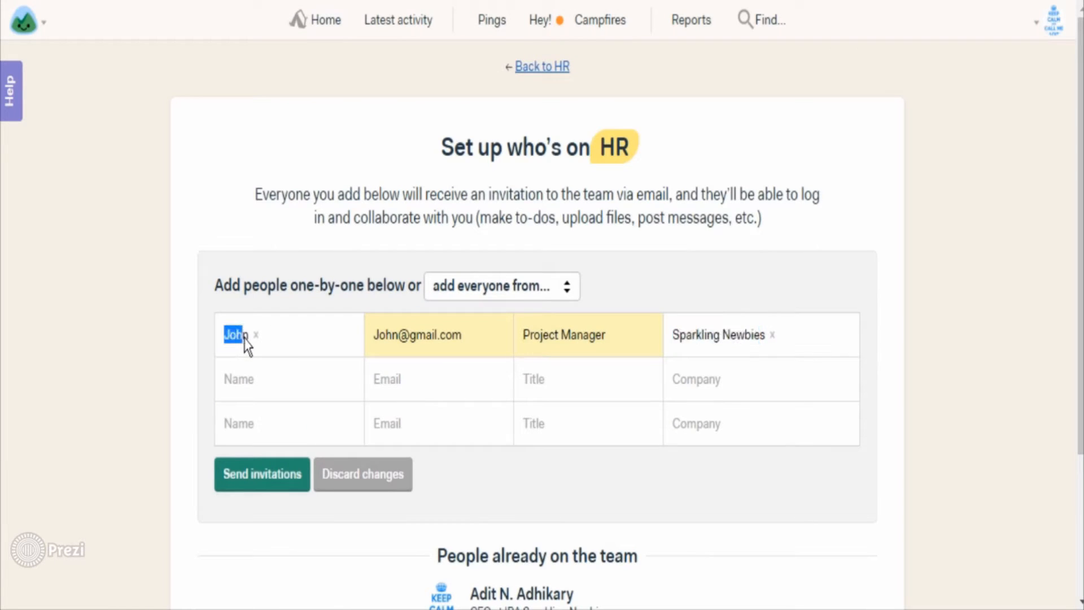
click(382, 338)
drag(382, 337, 452, 334)
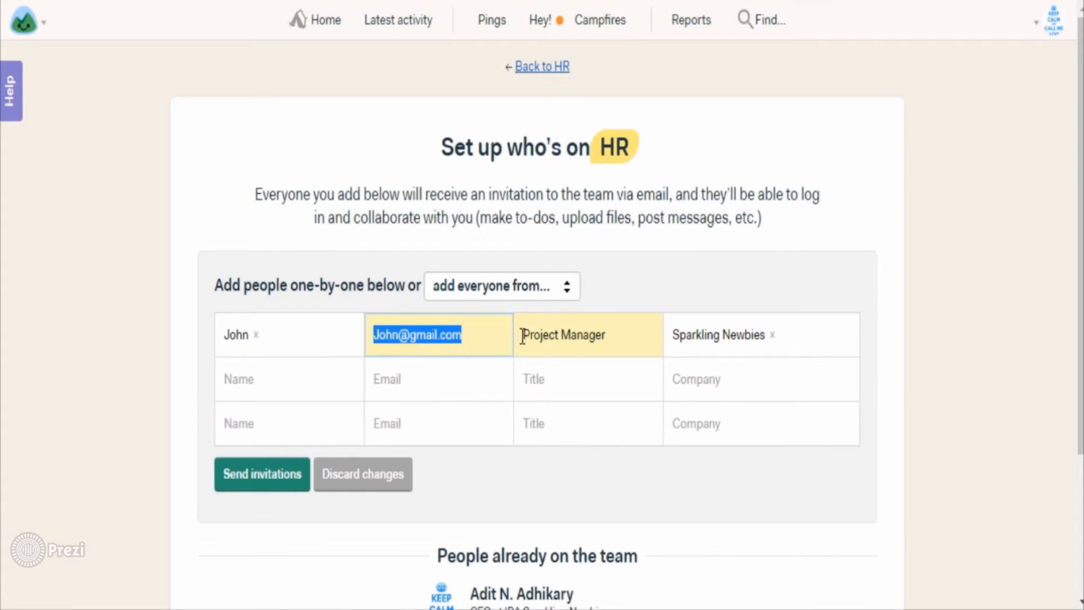
drag(521, 335, 769, 339)
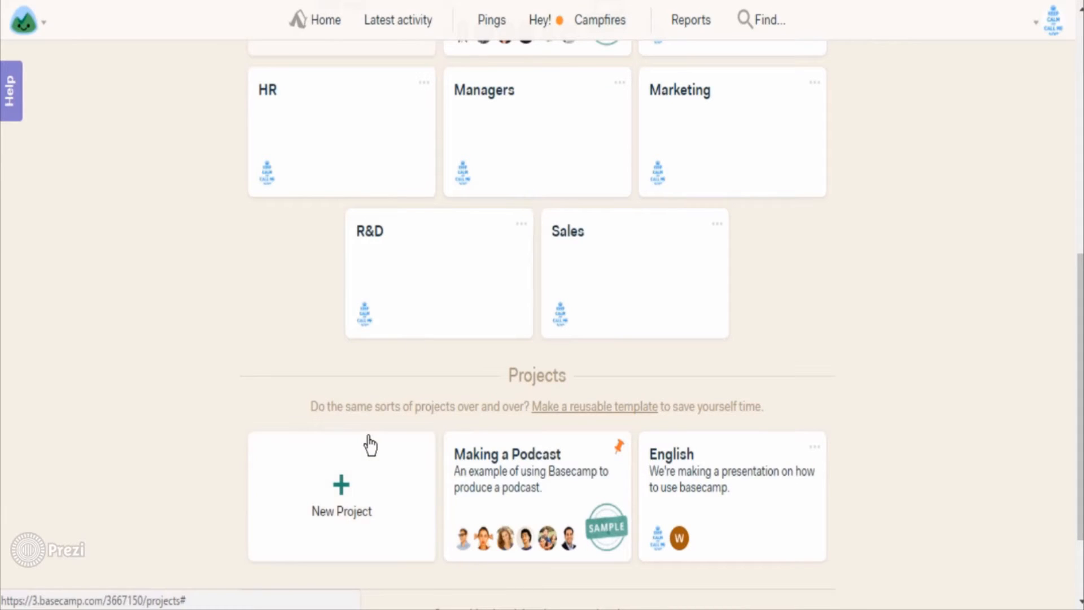
Step: Create a project named 'Launching Business App' and check its options menu
scroll(368, 440, down, 2)
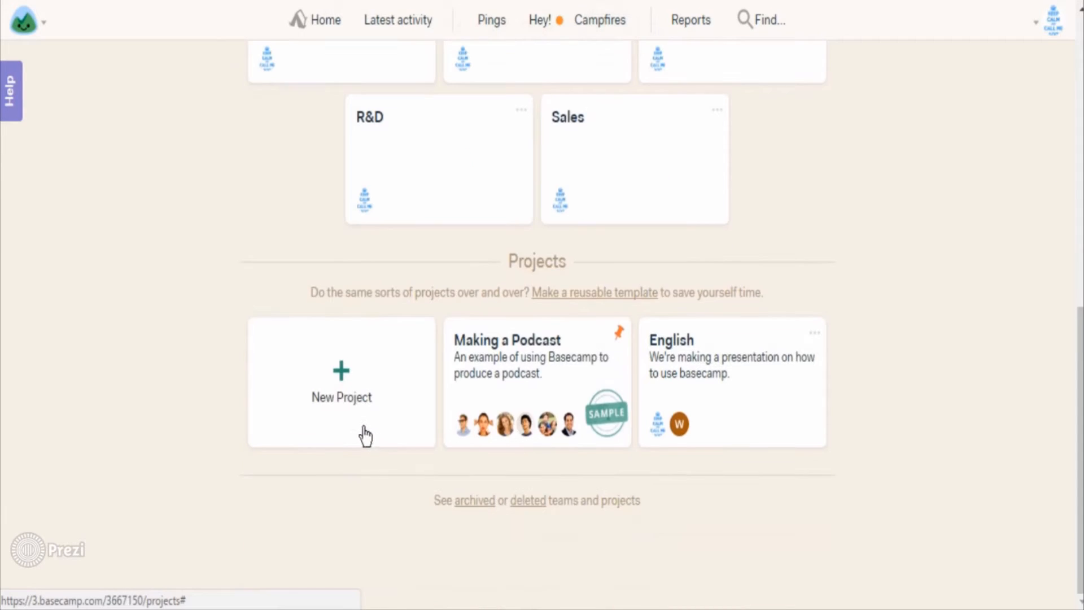
click(347, 384)
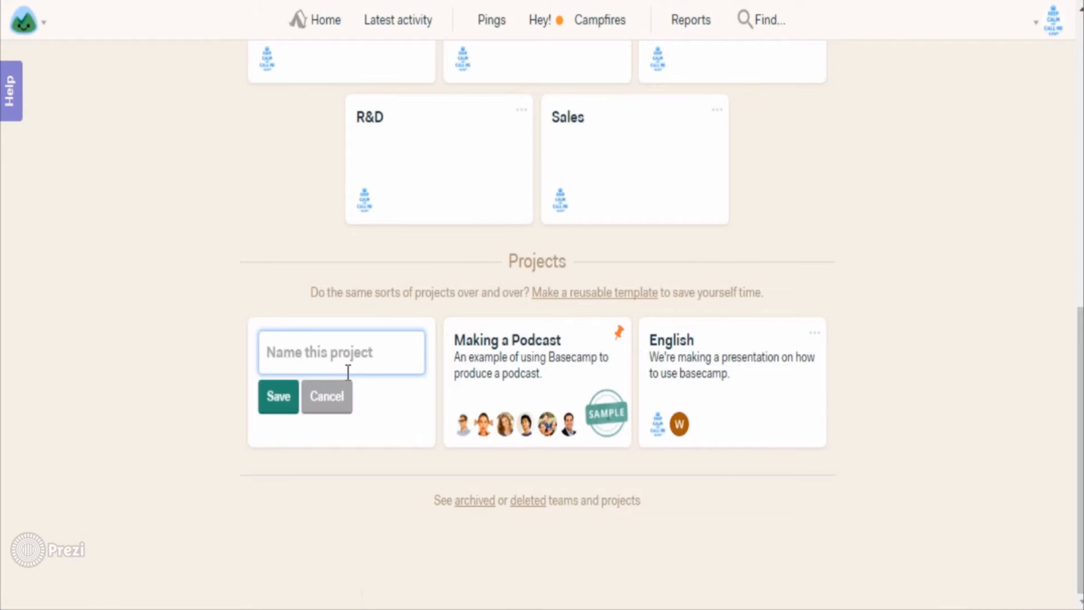
text(Launching Business App)
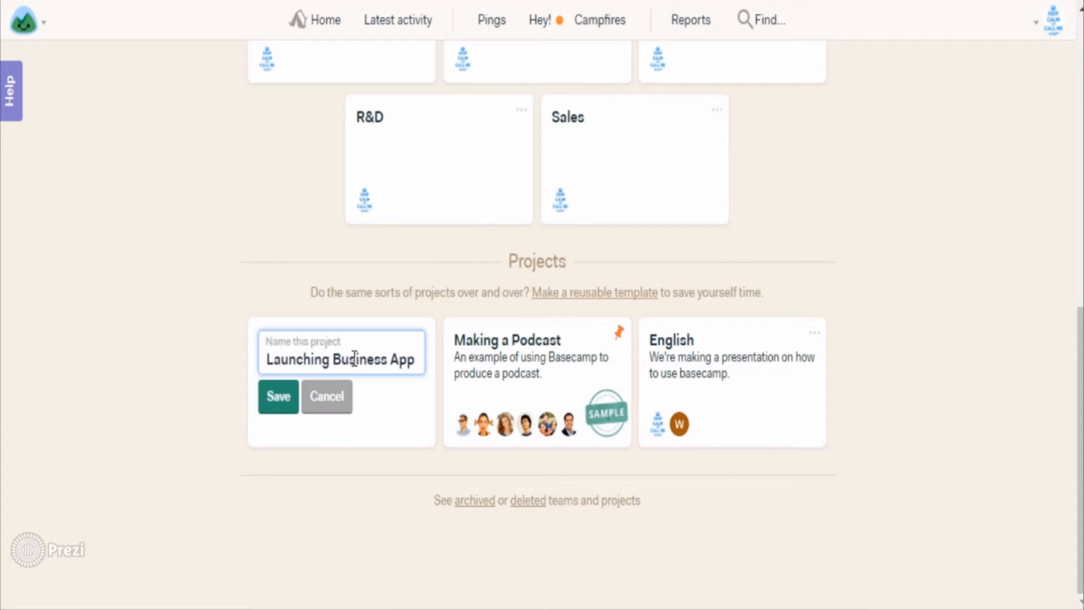
click(287, 397)
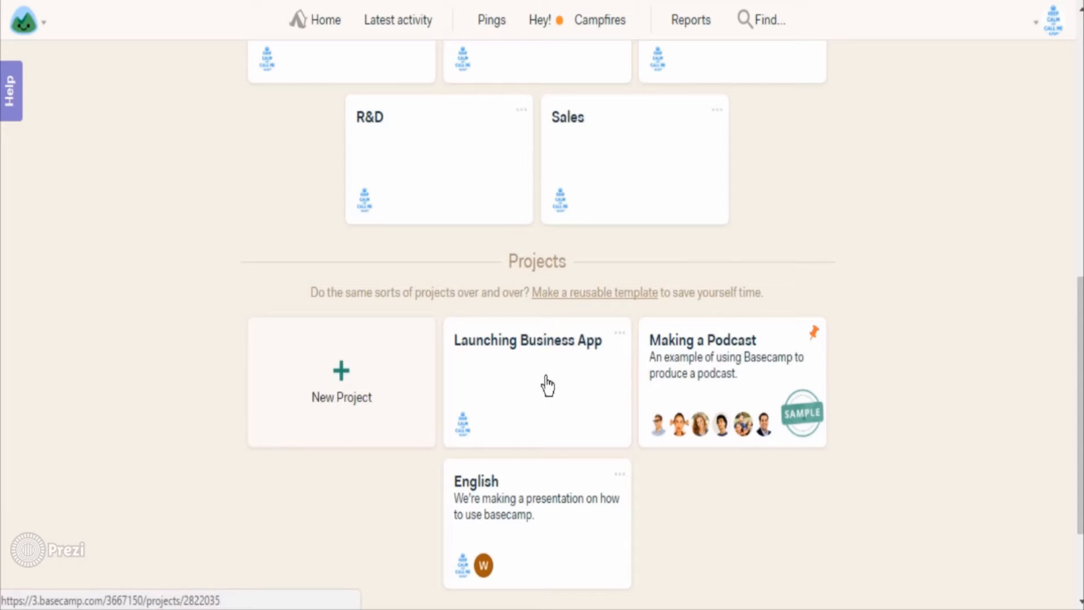
click(620, 337)
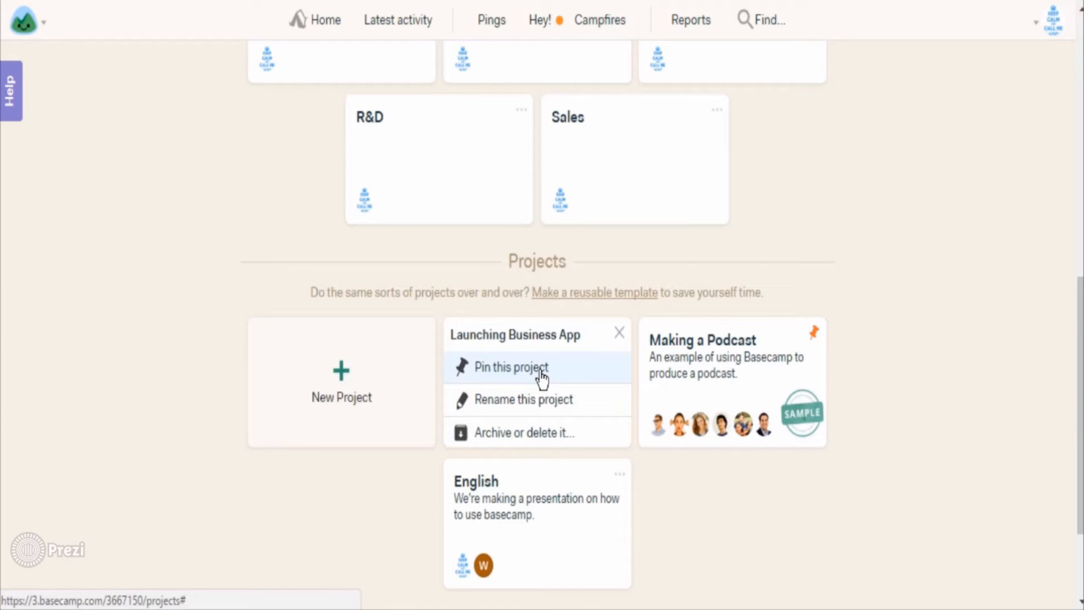
click(620, 334)
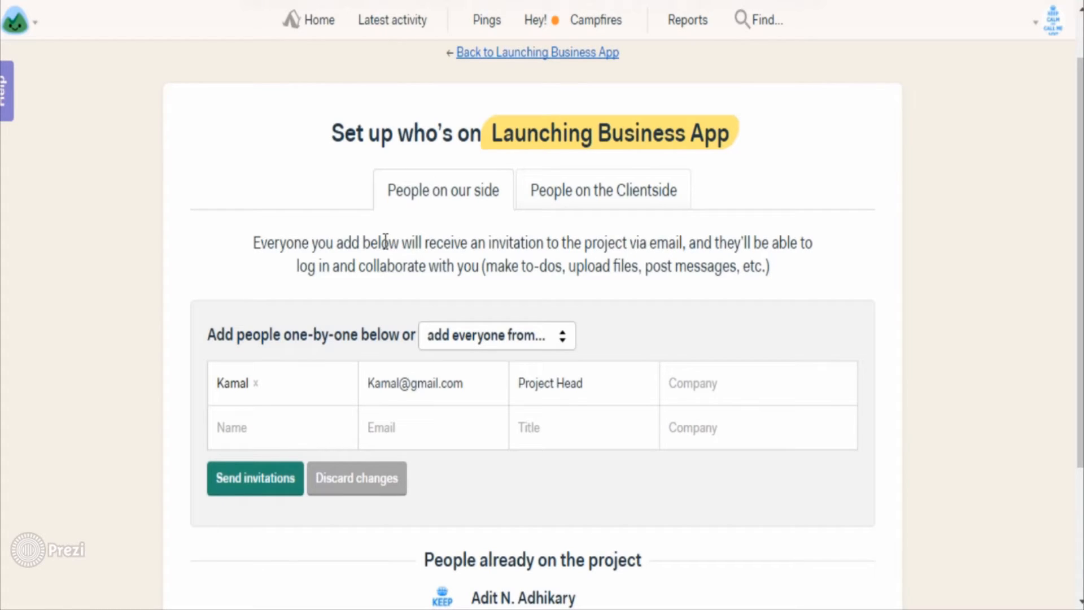
Step: Add everyone from Sparkling Newbies to the Launching Business App invitees beside the Project Head
drag(219, 386, 263, 384)
drag(490, 386, 676, 341)
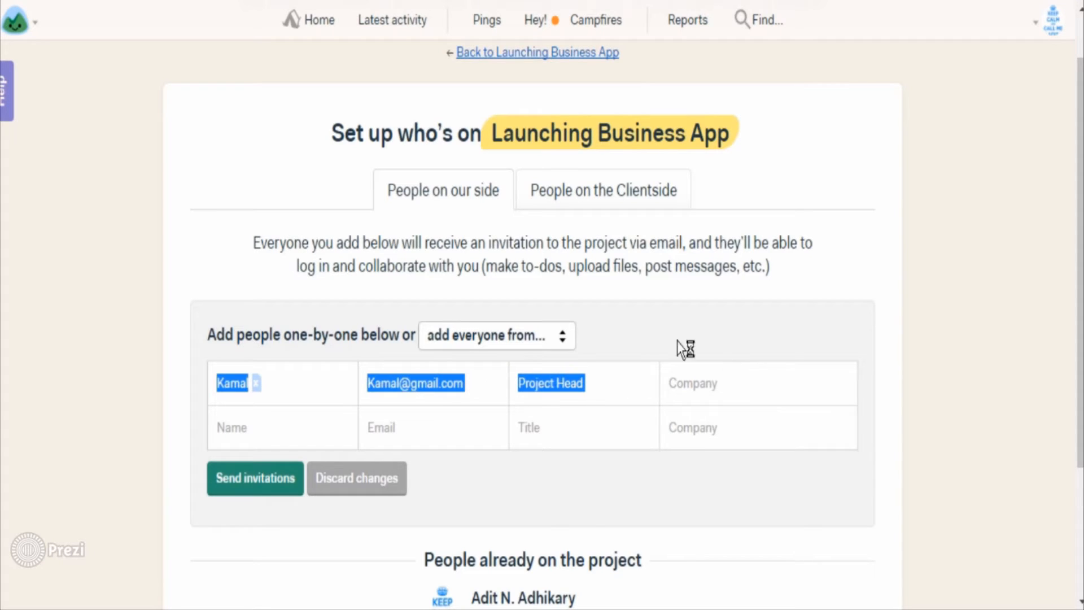
click(631, 346)
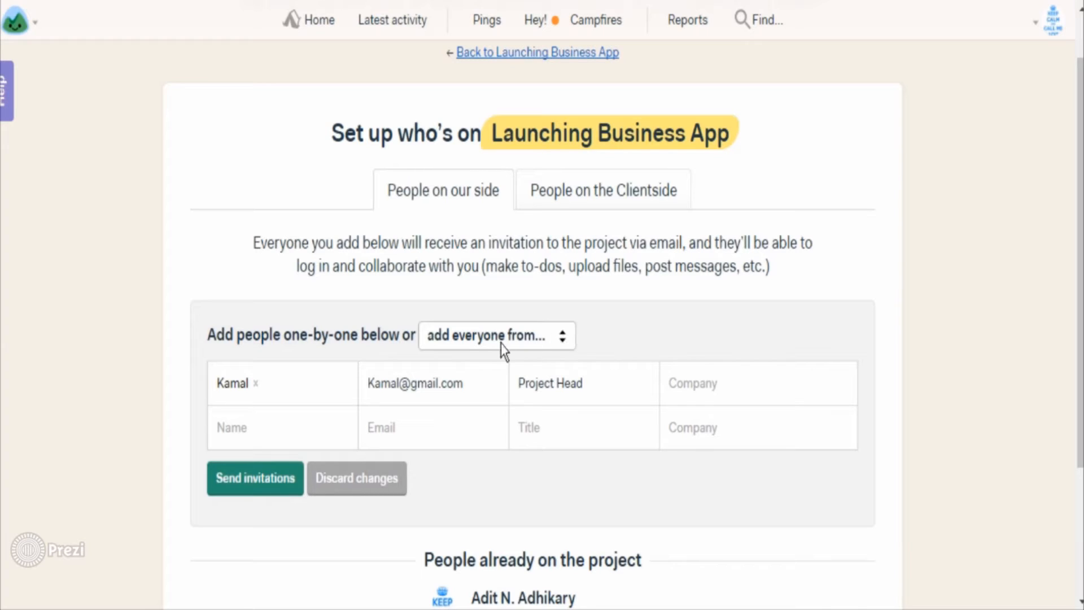
click(450, 343)
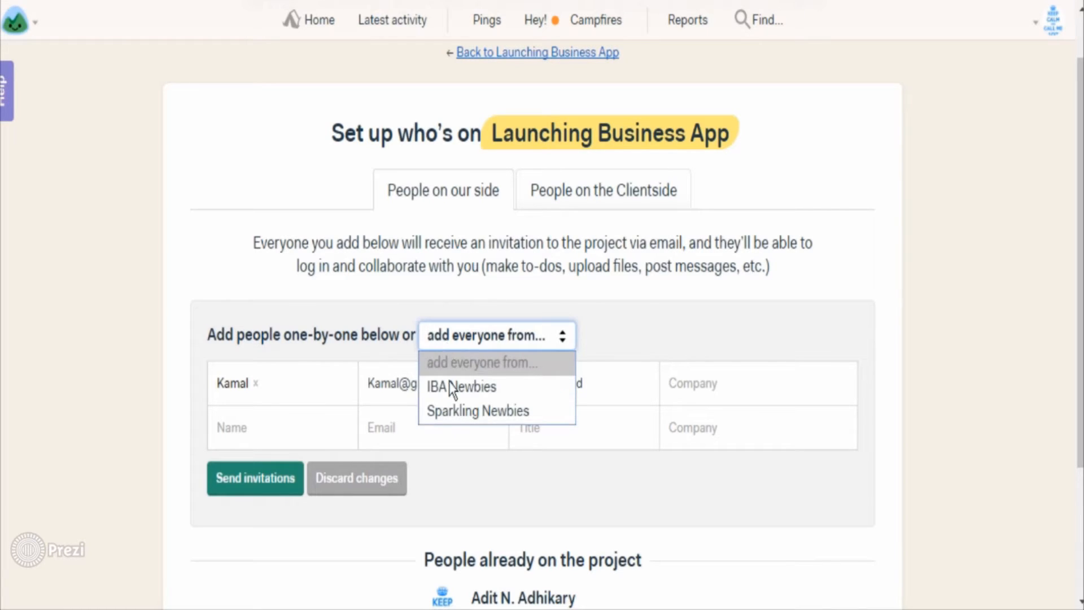
click(455, 410)
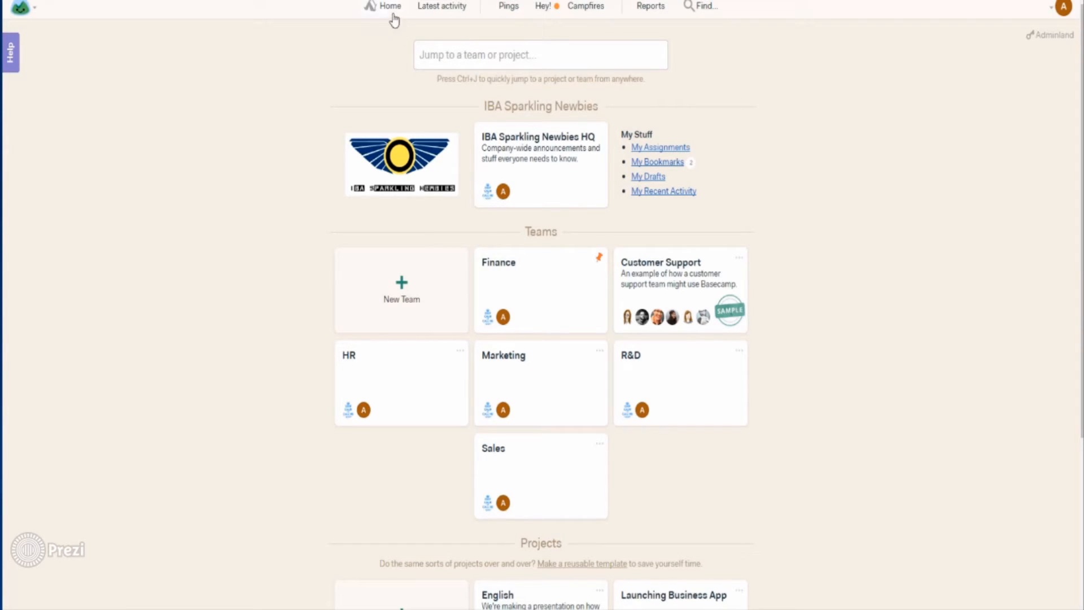
Step: Open the trashed teams and projects and restore the Managers team
scroll(459, 113, down, 4)
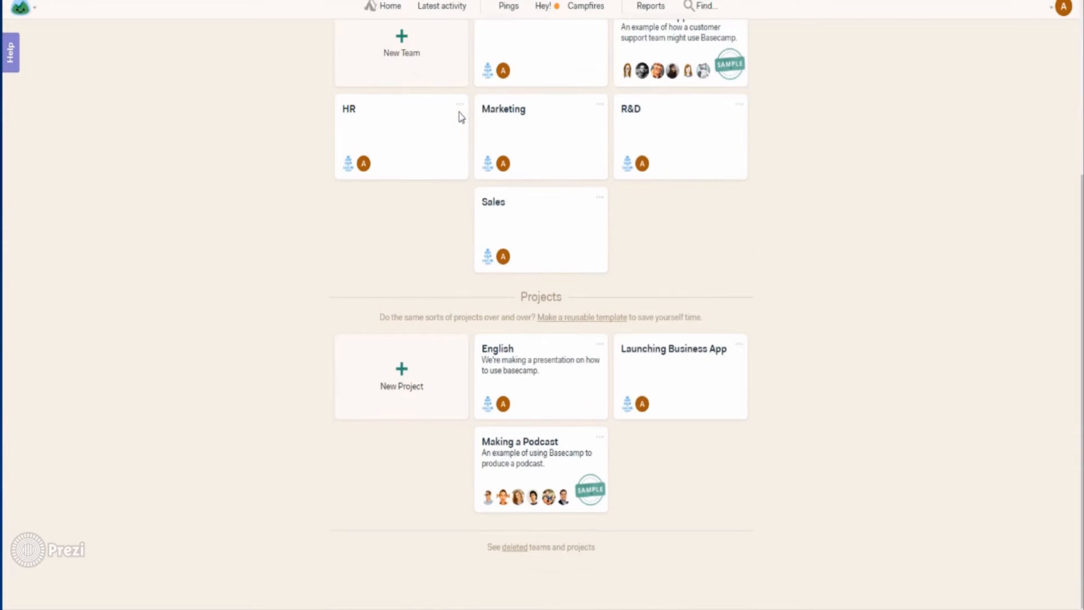
drag(478, 545, 593, 547)
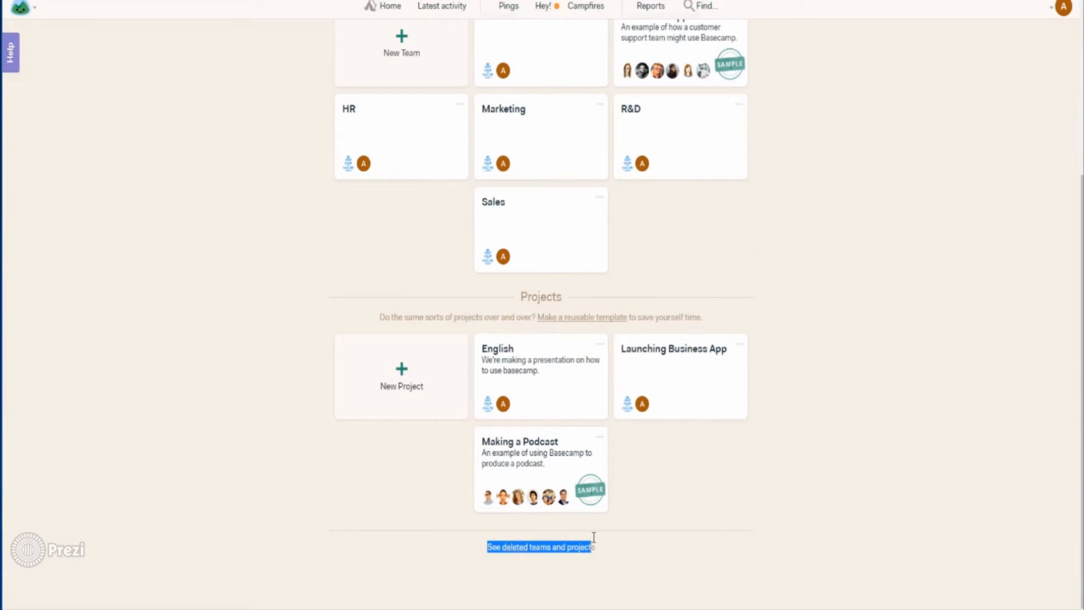
click(520, 555)
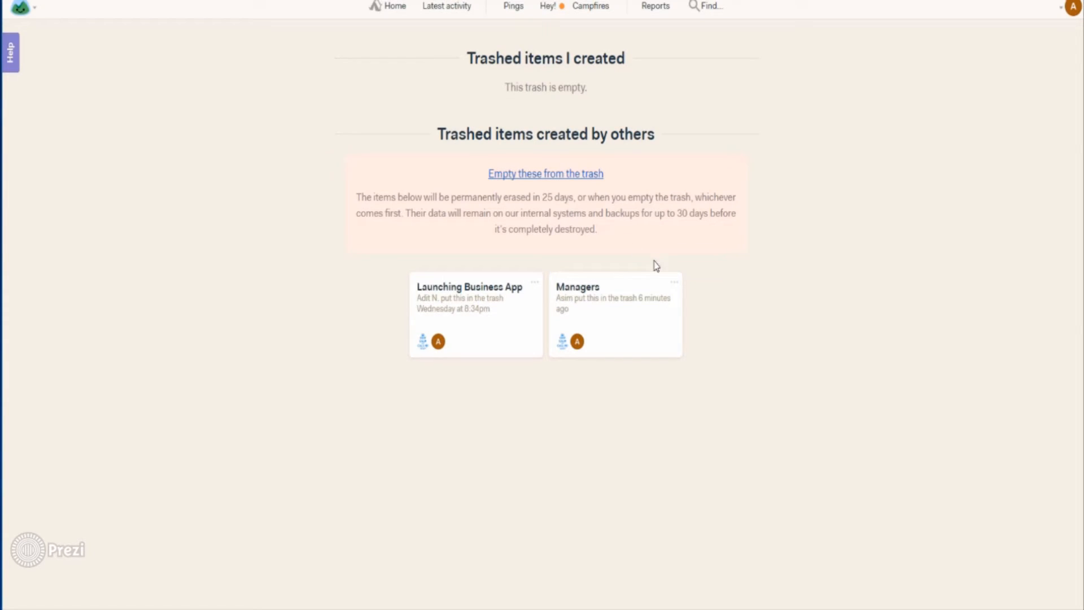
click(671, 285)
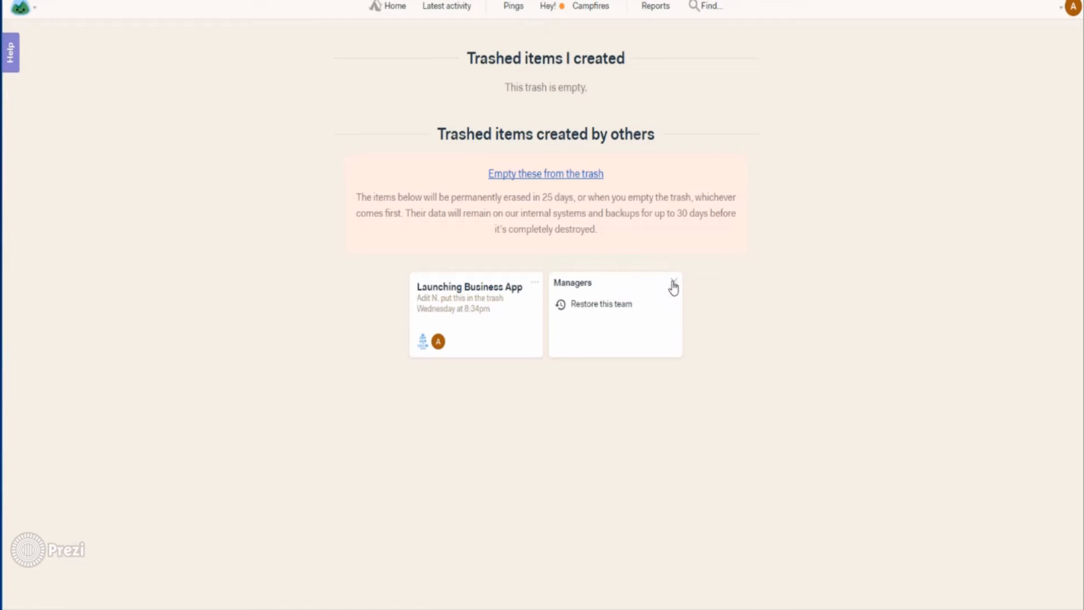
click(625, 310)
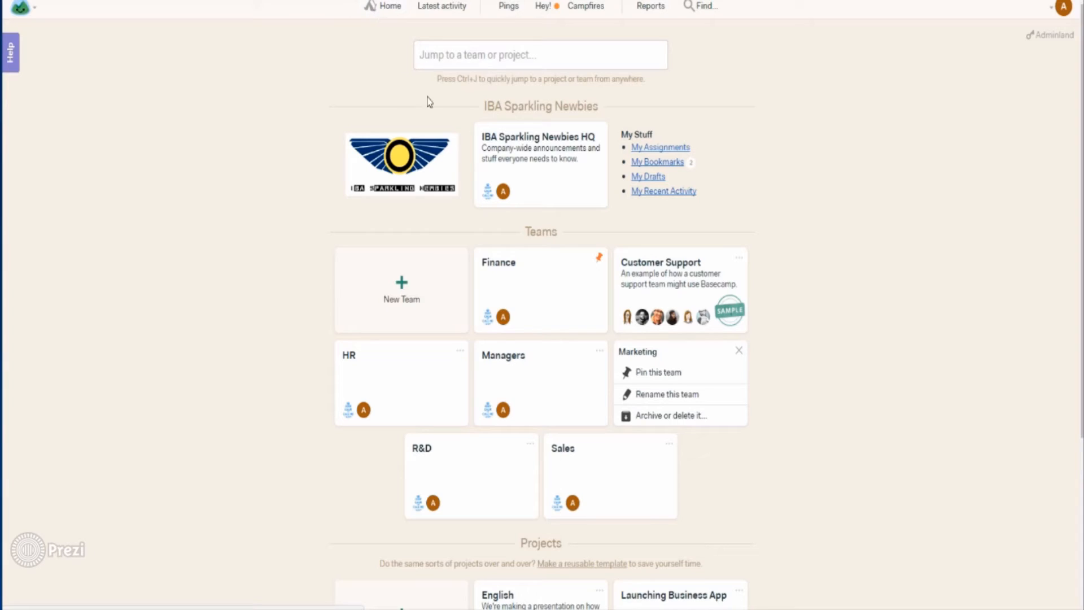
Step: Put the Managers team in the trash via 'Archive or delete it'
click(602, 354)
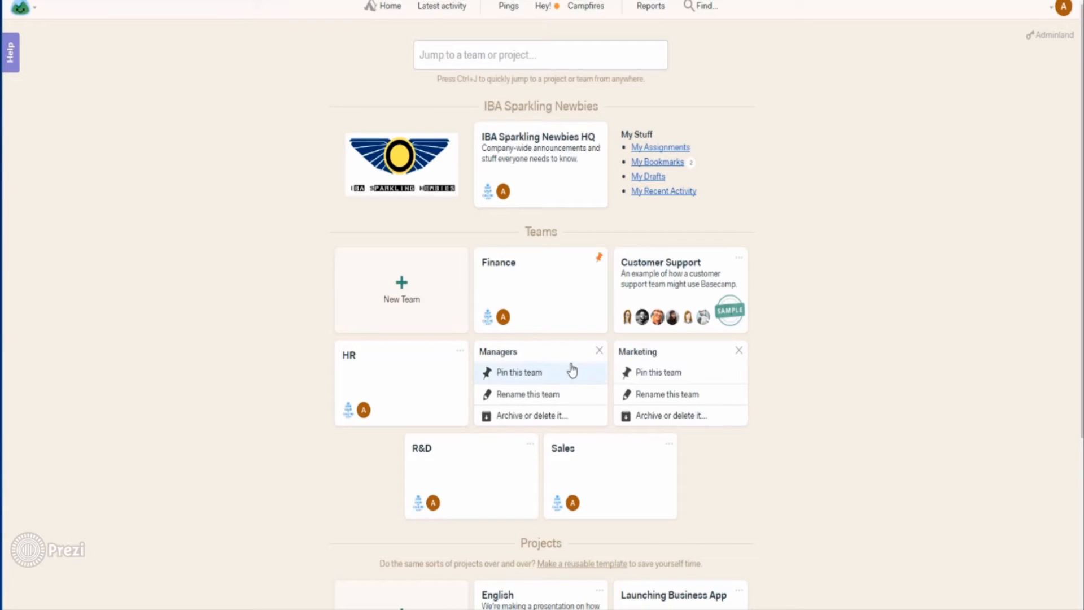
click(536, 418)
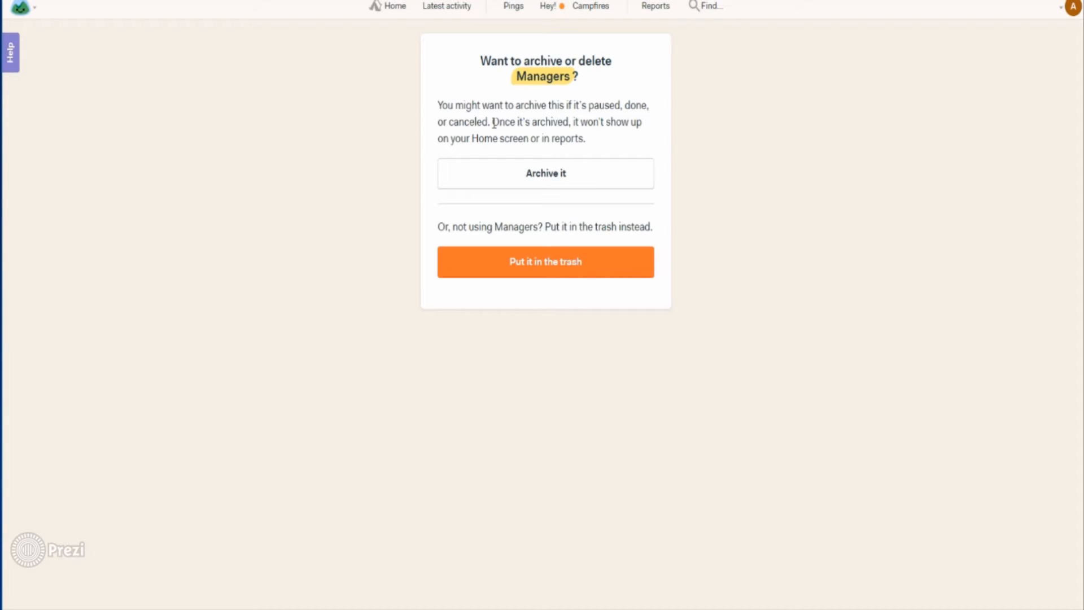
click(502, 263)
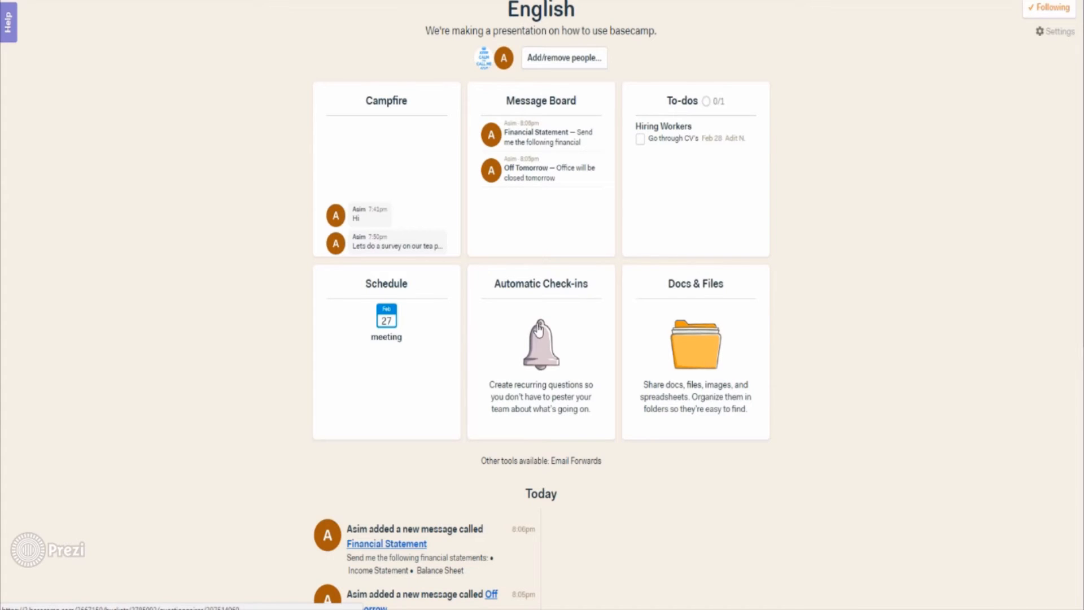
Step: Start an English check-in asking 'What work did you do today?' at the end of each weekday
click(540, 343)
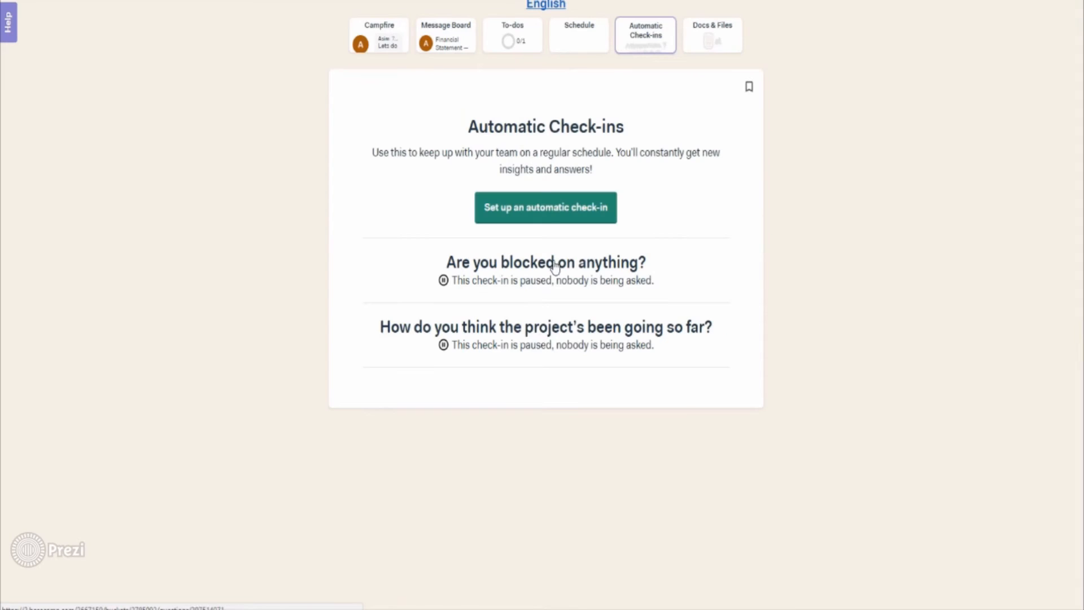
click(541, 208)
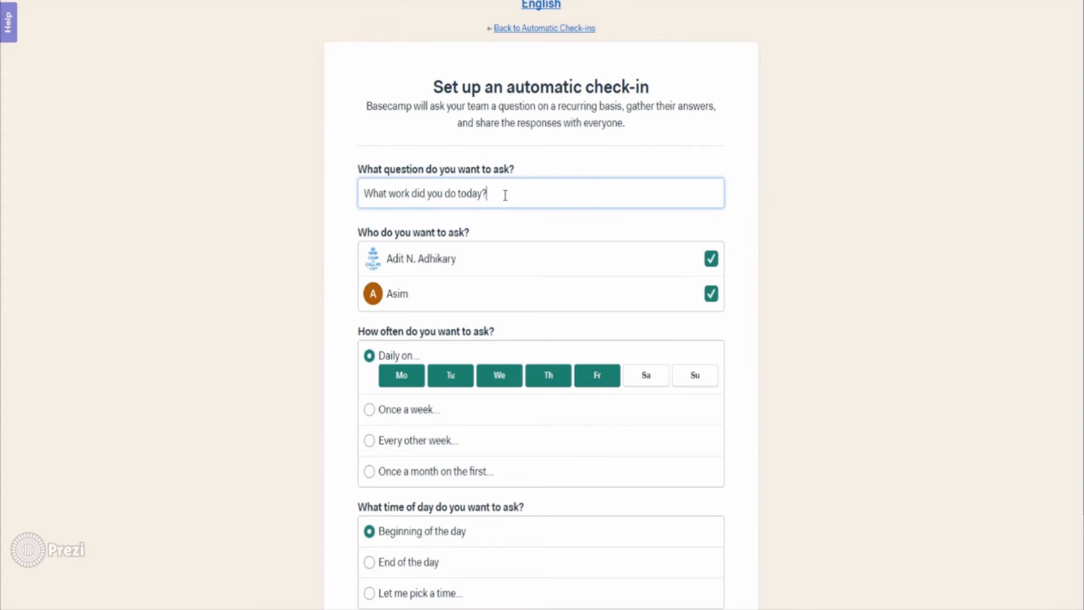
drag(487, 193, 367, 204)
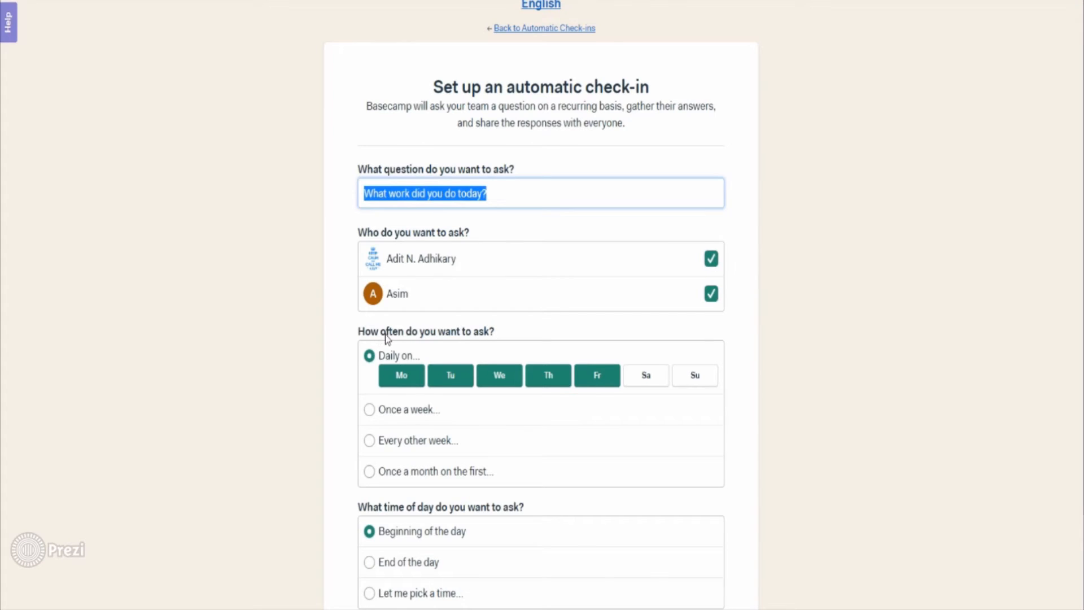
scroll(380, 333, down, 1)
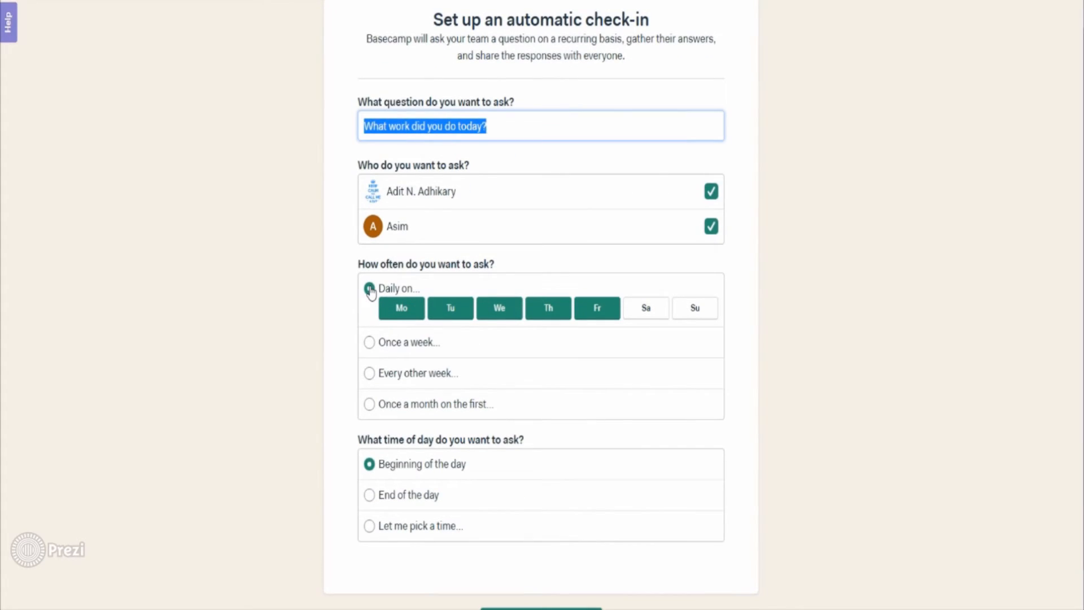
scroll(371, 291, down, 1)
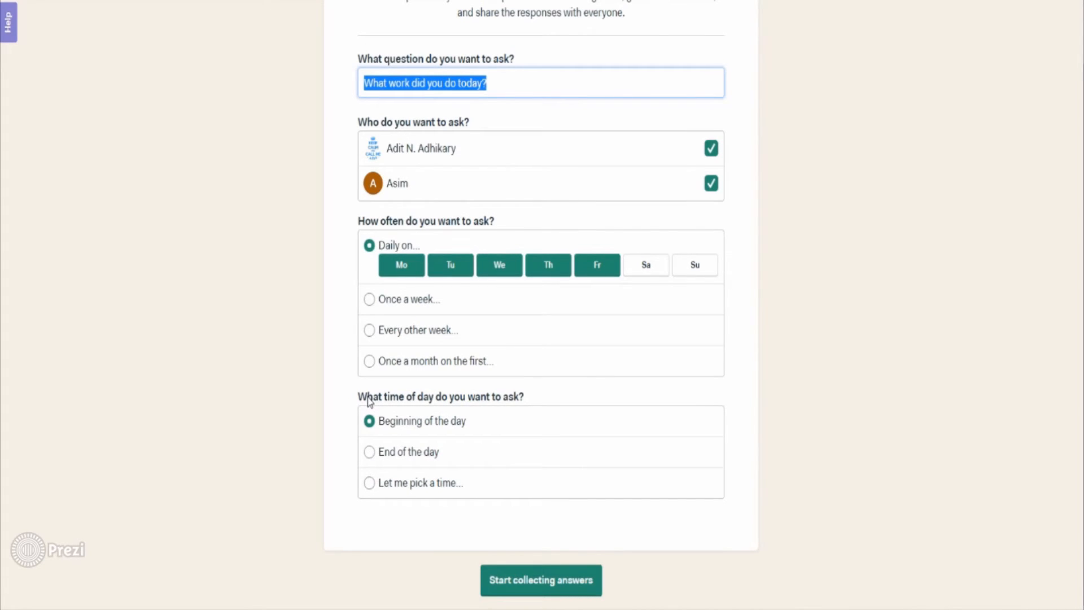
click(378, 452)
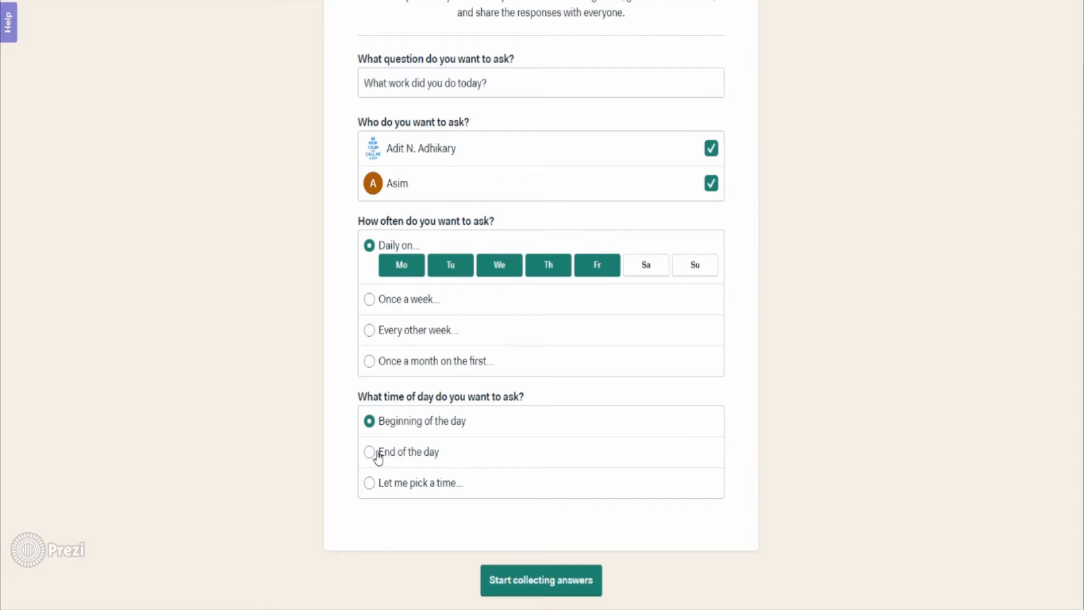
click(557, 580)
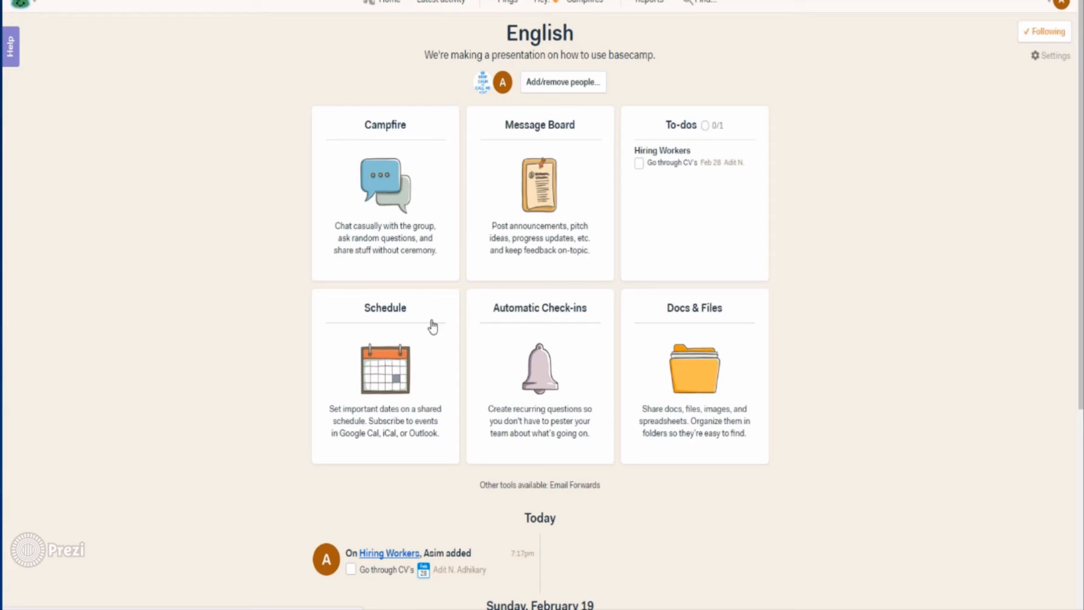
Step: Post a 'meeting' event for Mon, Feb 27, 2017, 7:30–8:00pm with a second participant
click(433, 325)
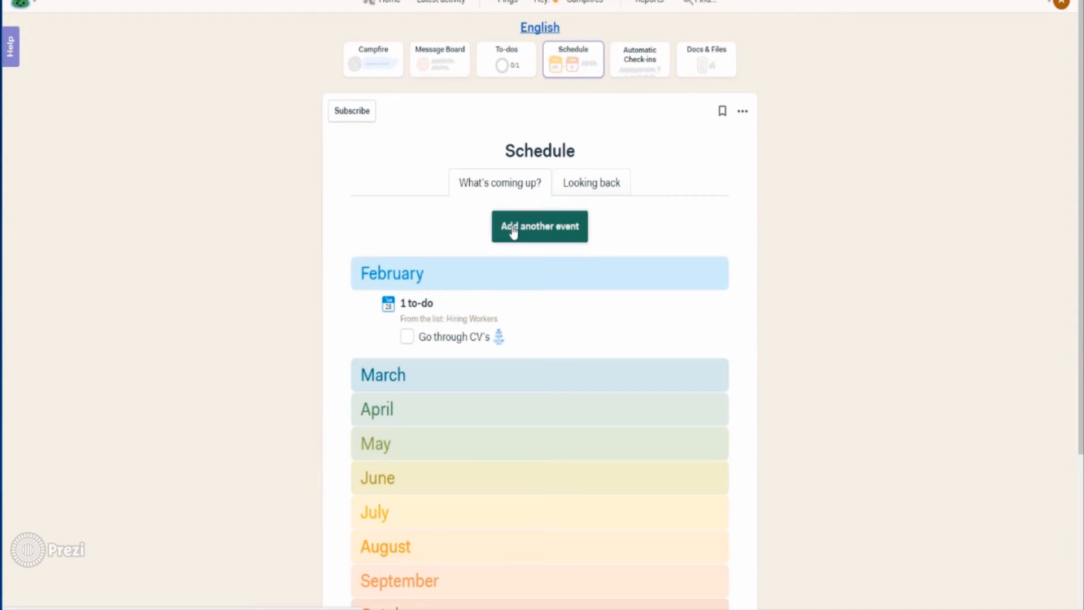
click(513, 229)
text(m)
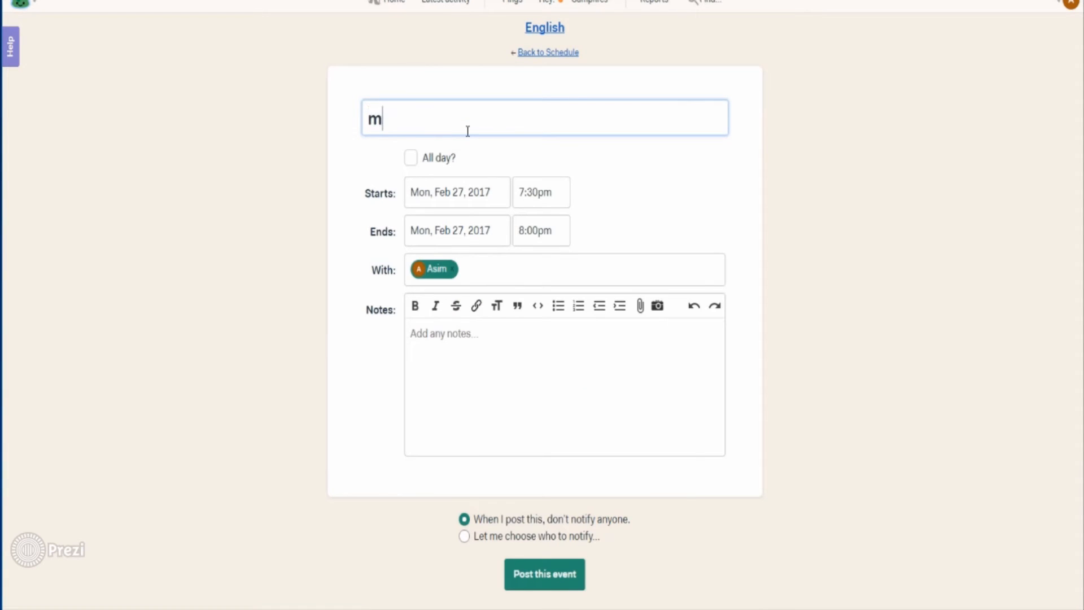
text(eeting)
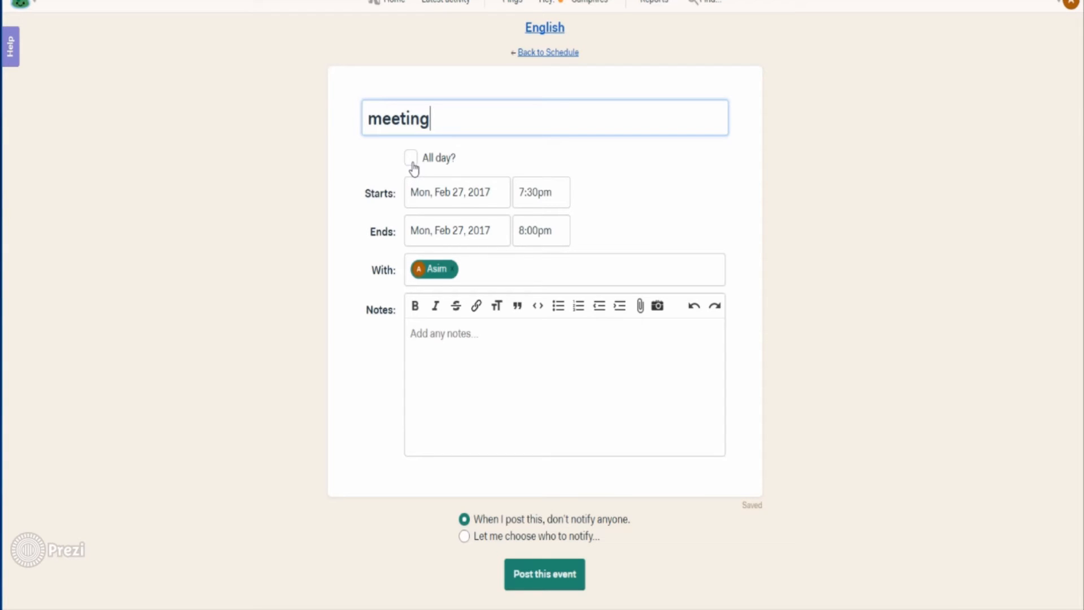
click(489, 273)
text(ad)
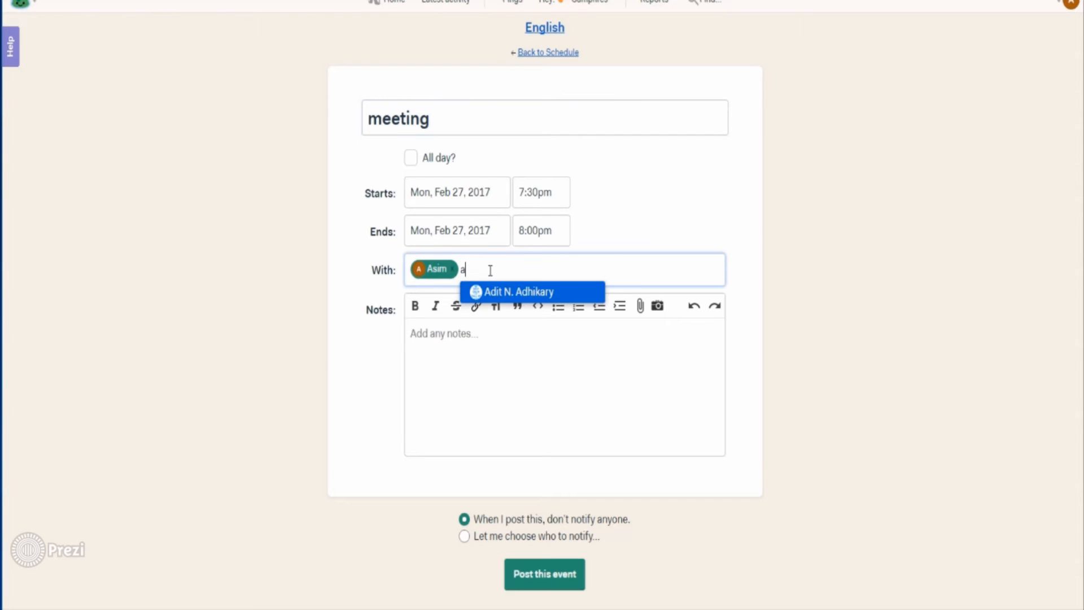
click(495, 292)
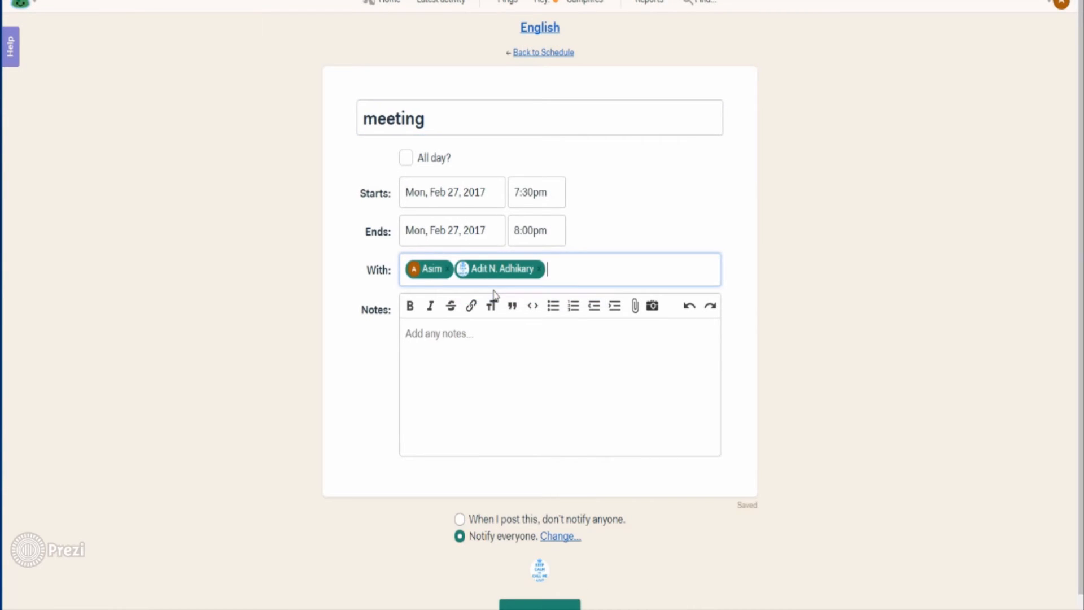
click(452, 342)
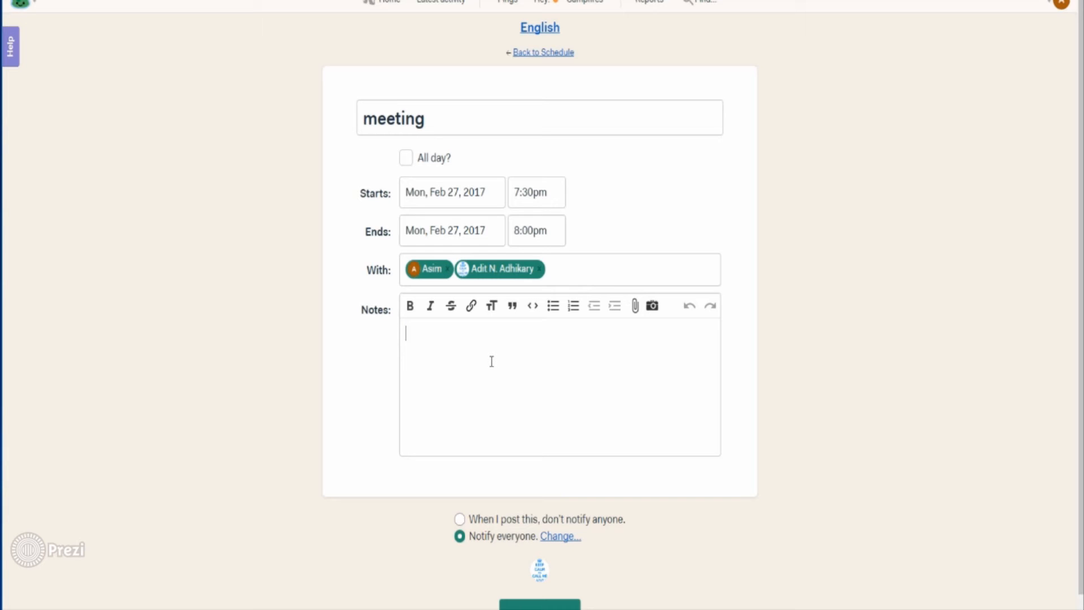
scroll(457, 434, down, 1)
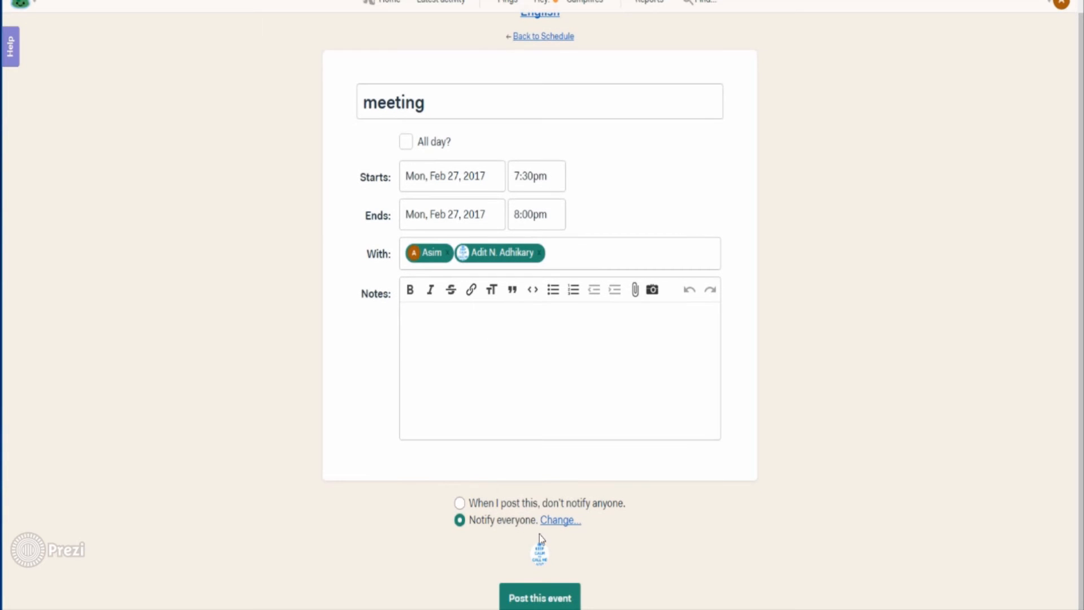
click(534, 596)
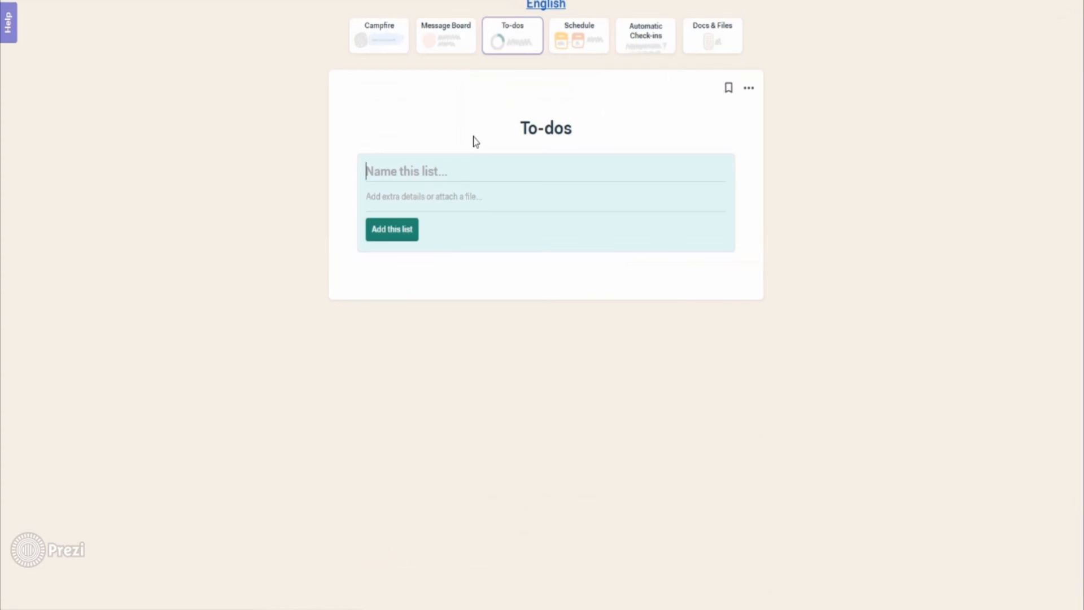
Step: Create a to-do list named 'Hiring Workers'
click(452, 169)
text(H)
click(433, 187)
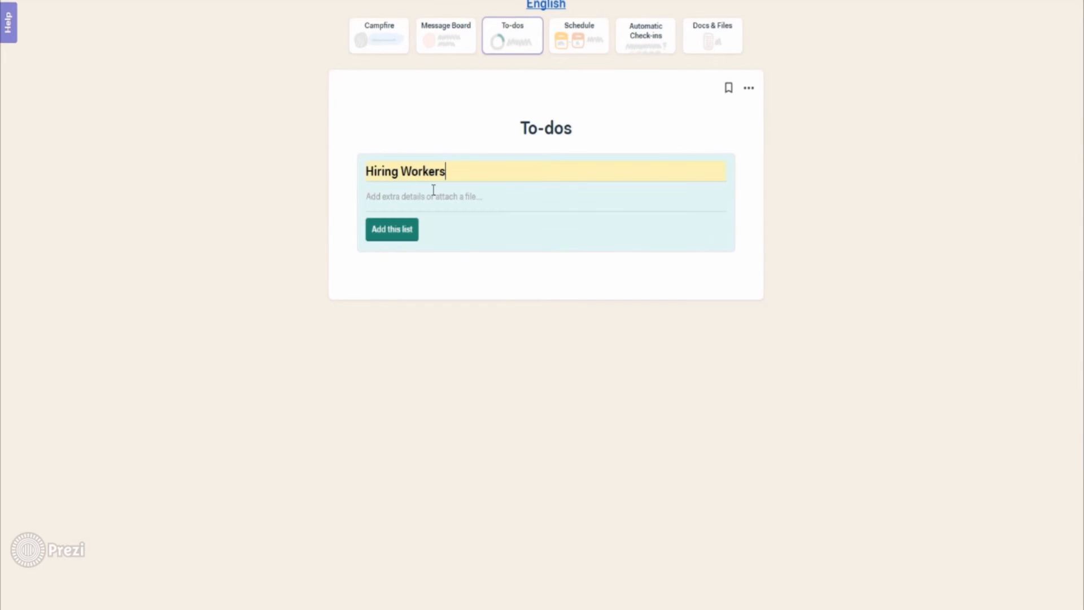
click(405, 231)
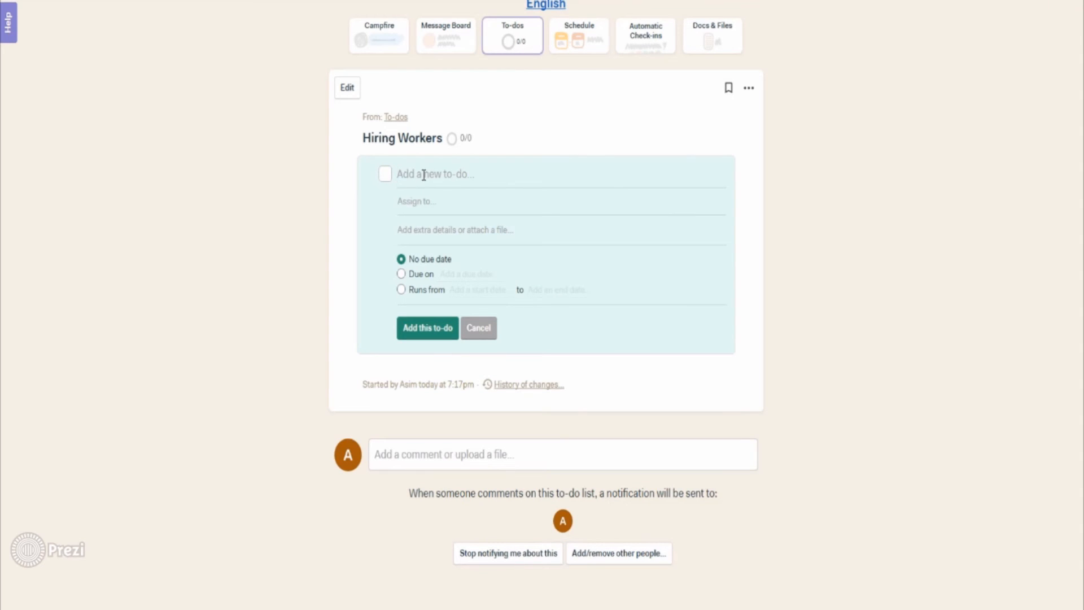
Step: Add the to-do 'Go through CV's', assigned to a teammate and due Feb 28, 2017
text(Go through CV's)
click(424, 204)
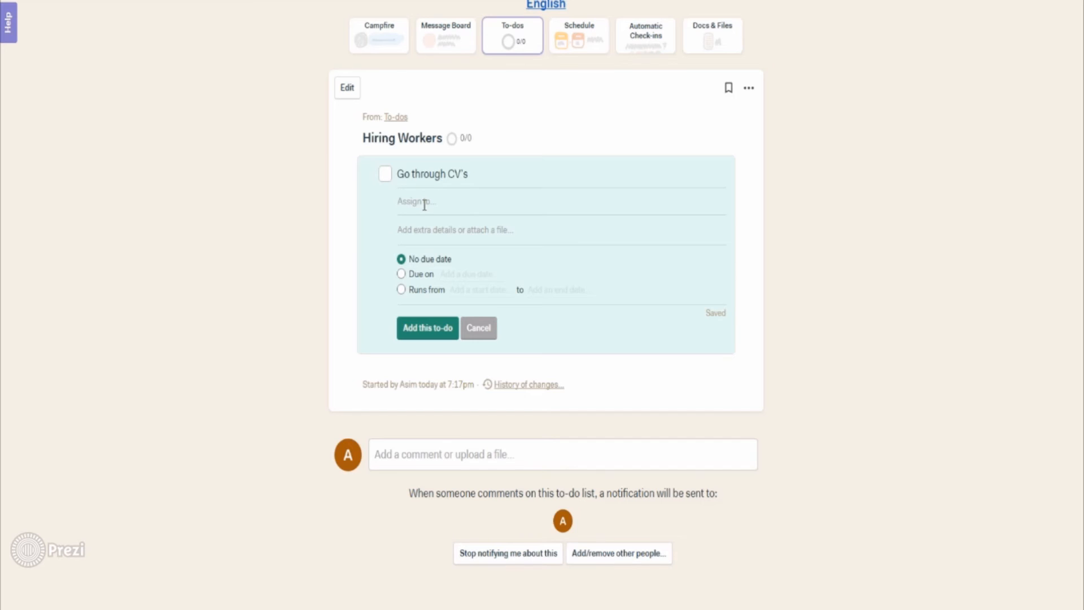
text(ad)
click(429, 225)
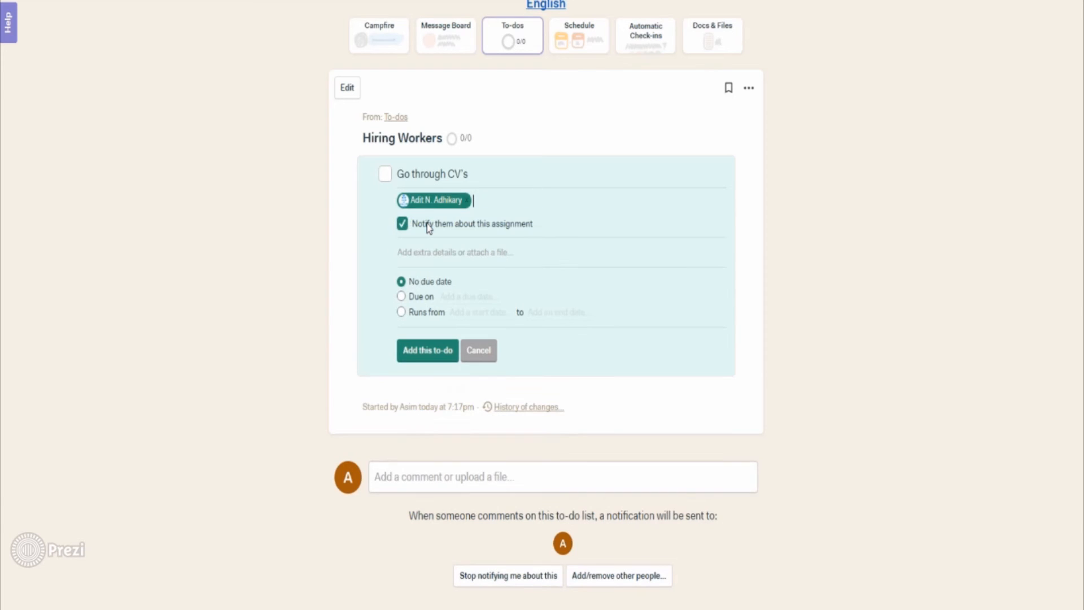
click(405, 297)
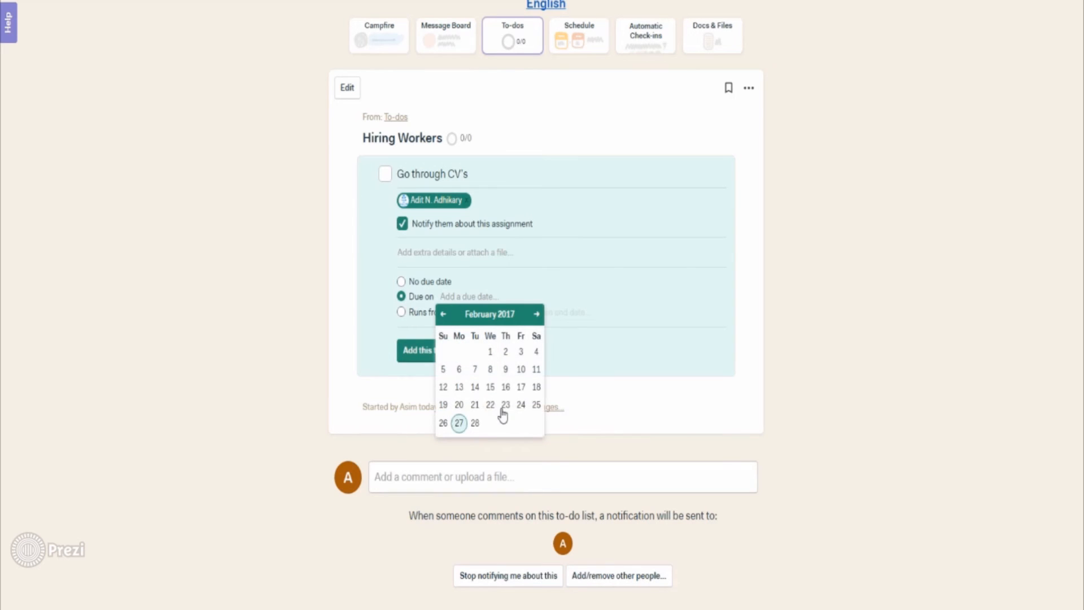
click(475, 423)
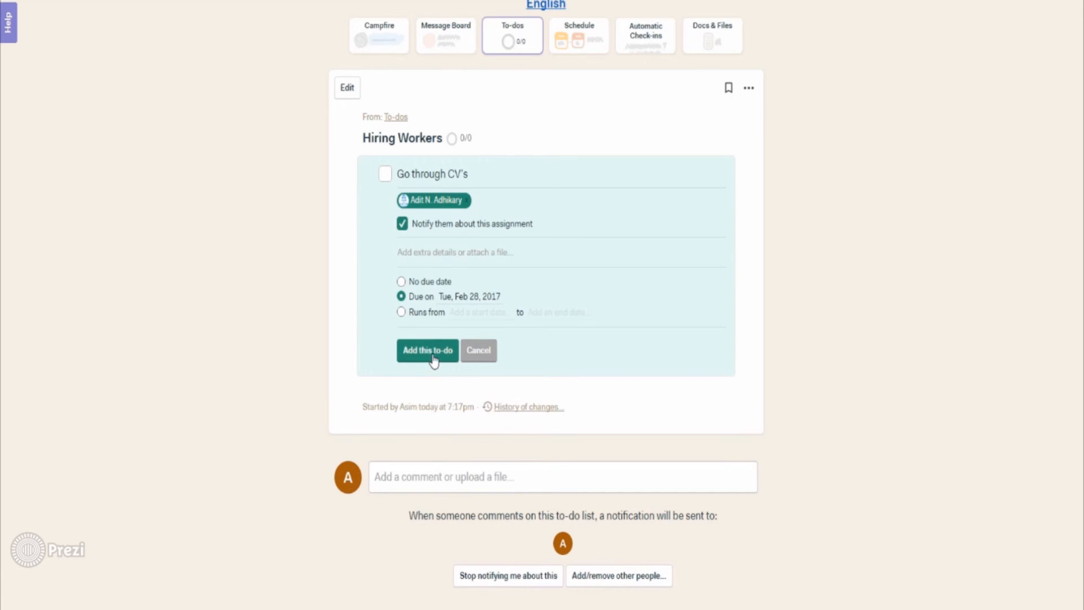
click(434, 359)
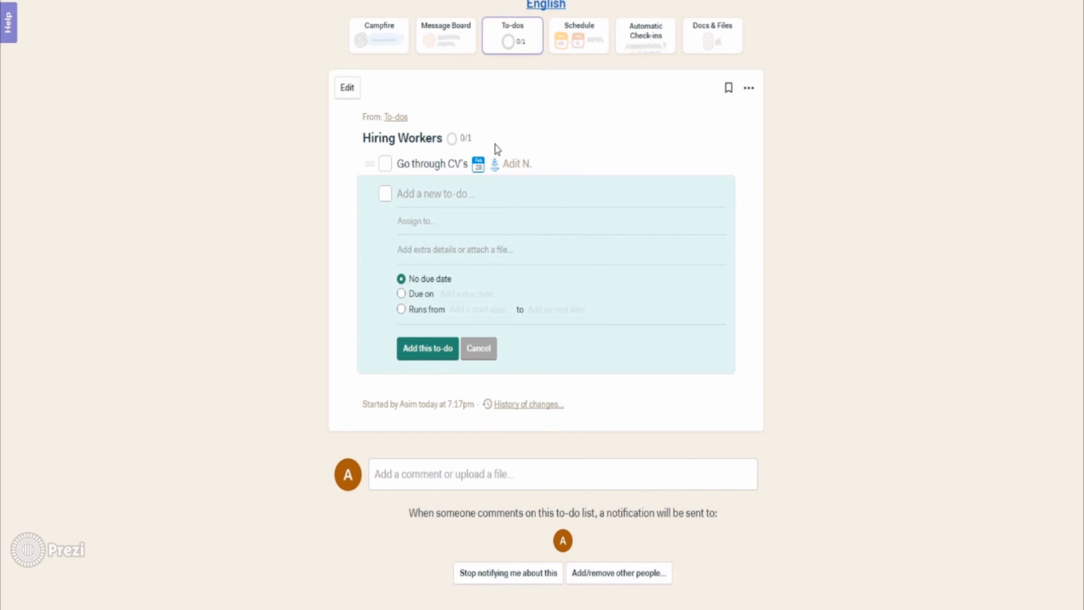
click(748, 92)
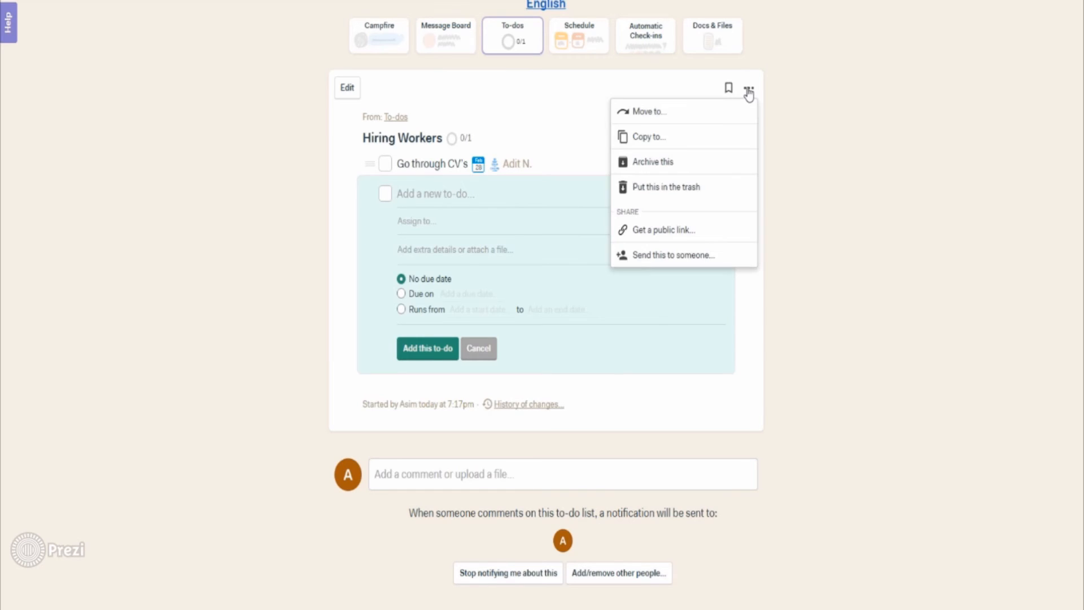
Step: Generate a shareable public link for the Hiring Workers to-do list
click(654, 236)
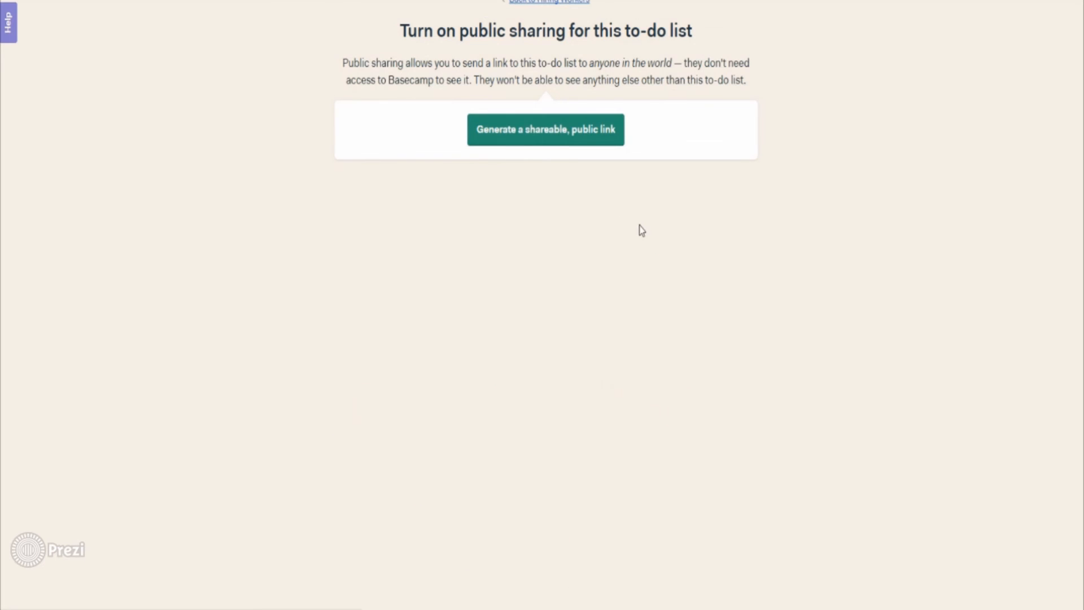
click(542, 143)
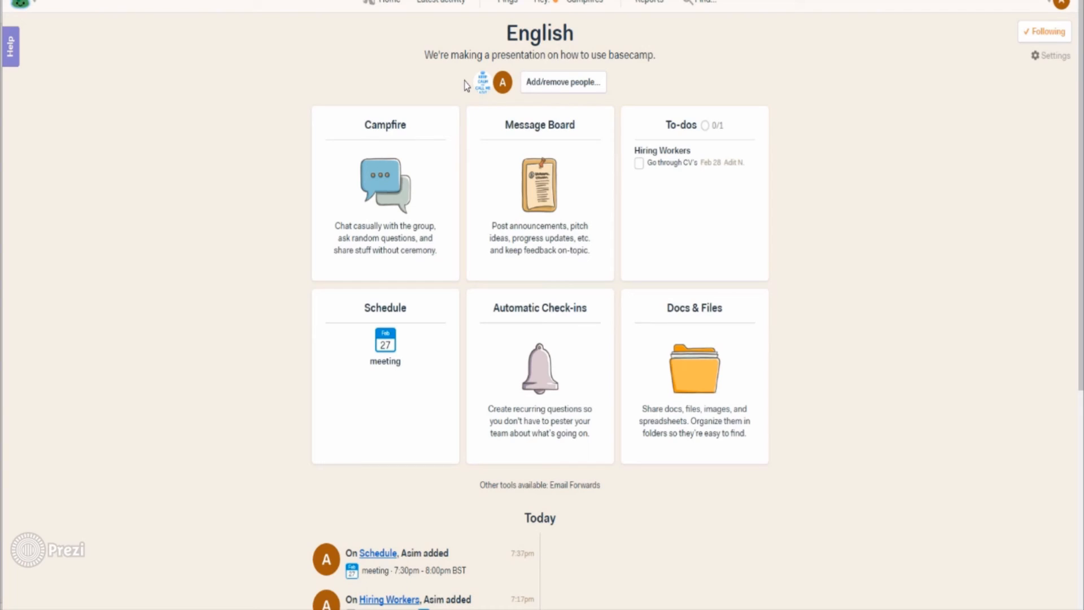
Step: Send 'Lets do a survey on our tea product tomorrow!' in the Campfire chat and check its followers
click(405, 132)
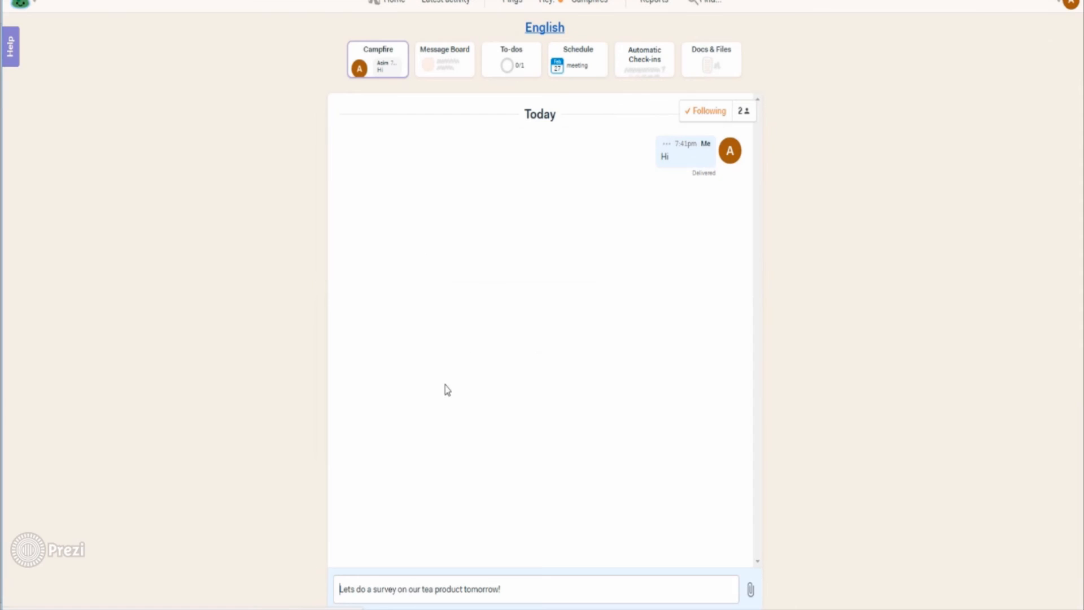
click(369, 590)
drag(340, 590, 508, 590)
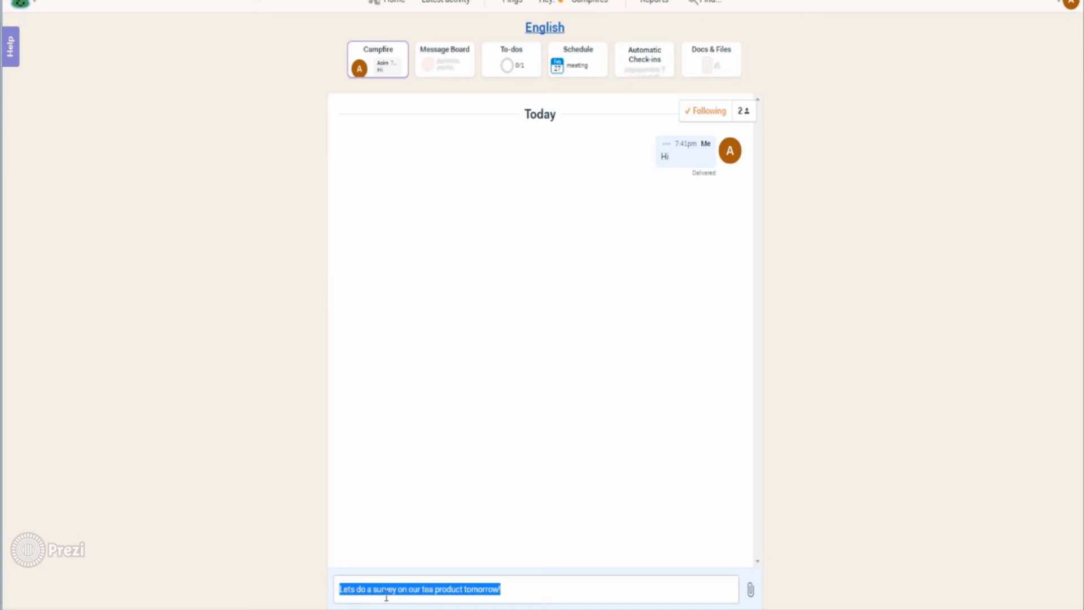
click(506, 590)
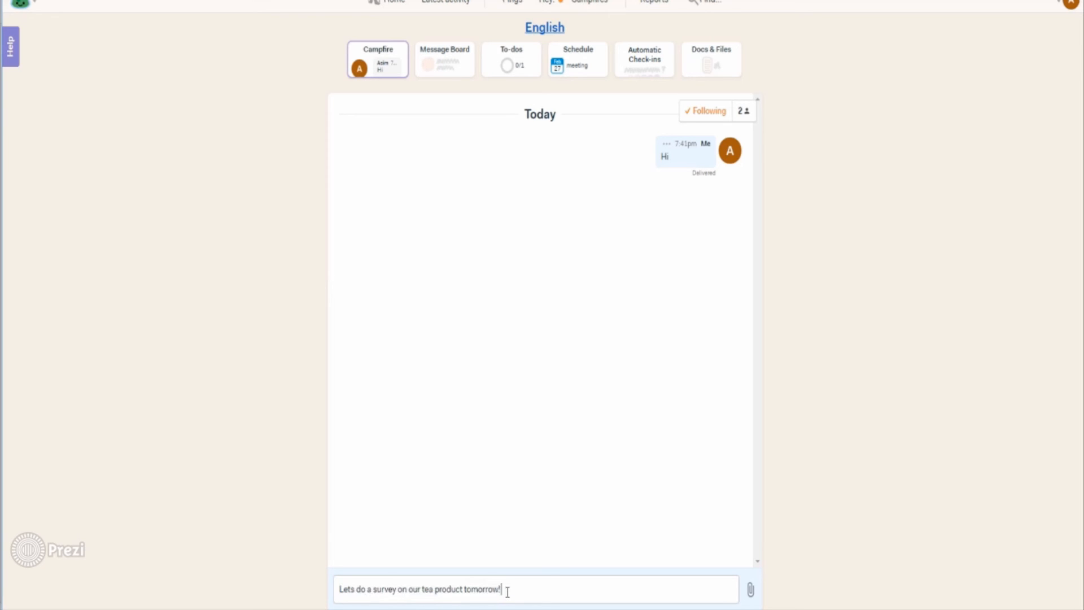
key(Return)
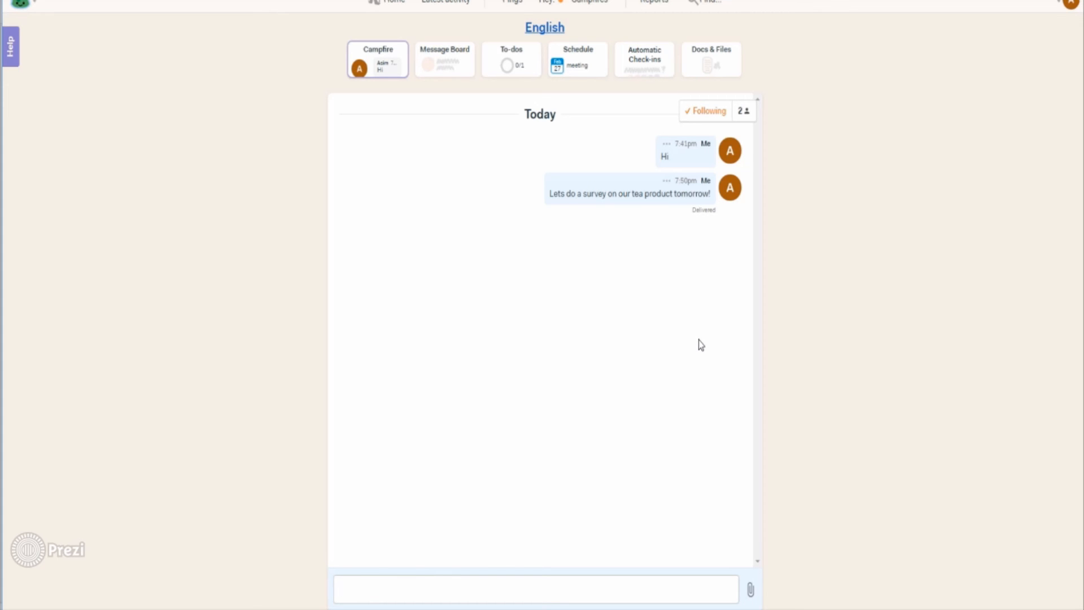
click(740, 116)
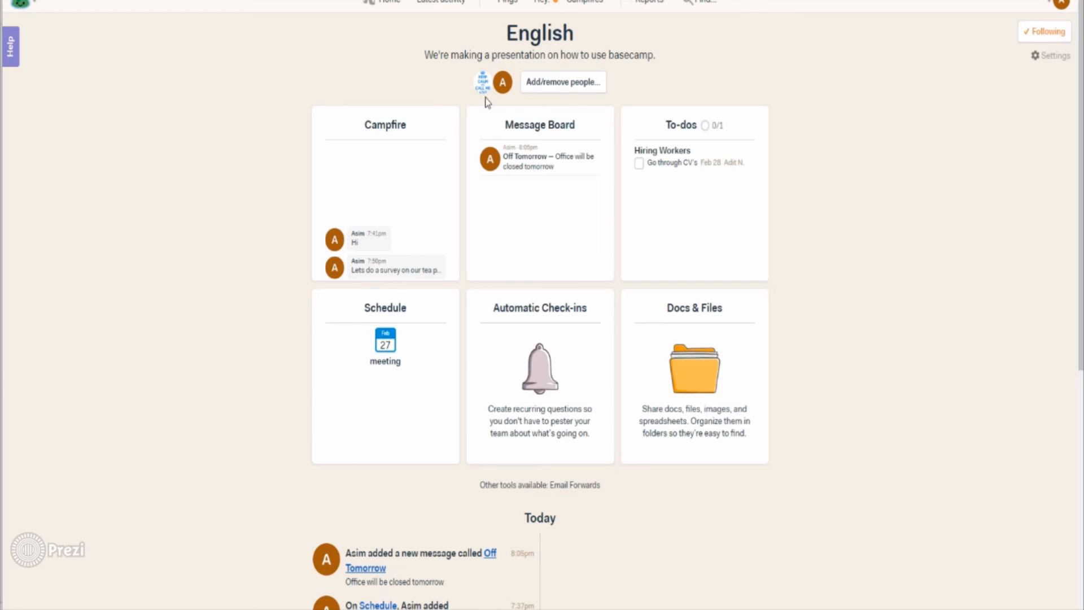
Step: Start a new Message Board post titled Financial Statement
click(528, 135)
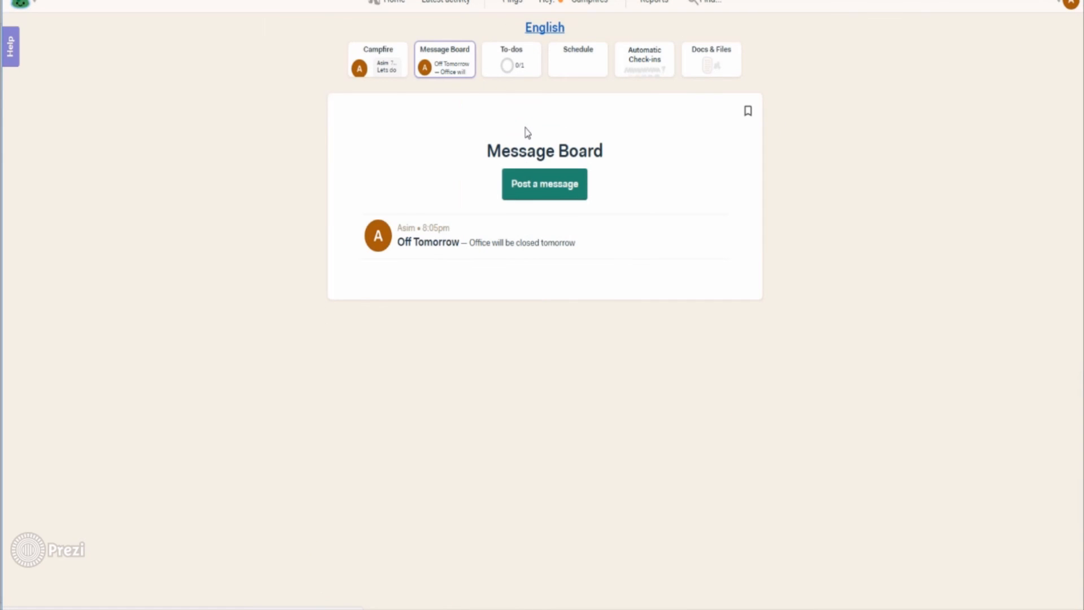
click(539, 189)
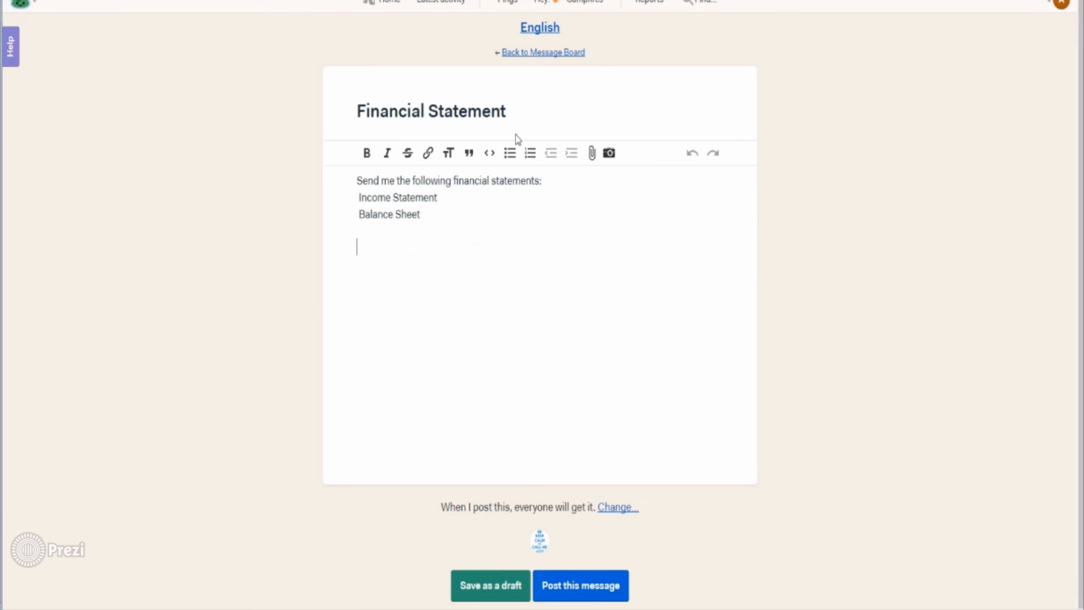
drag(507, 112, 358, 121)
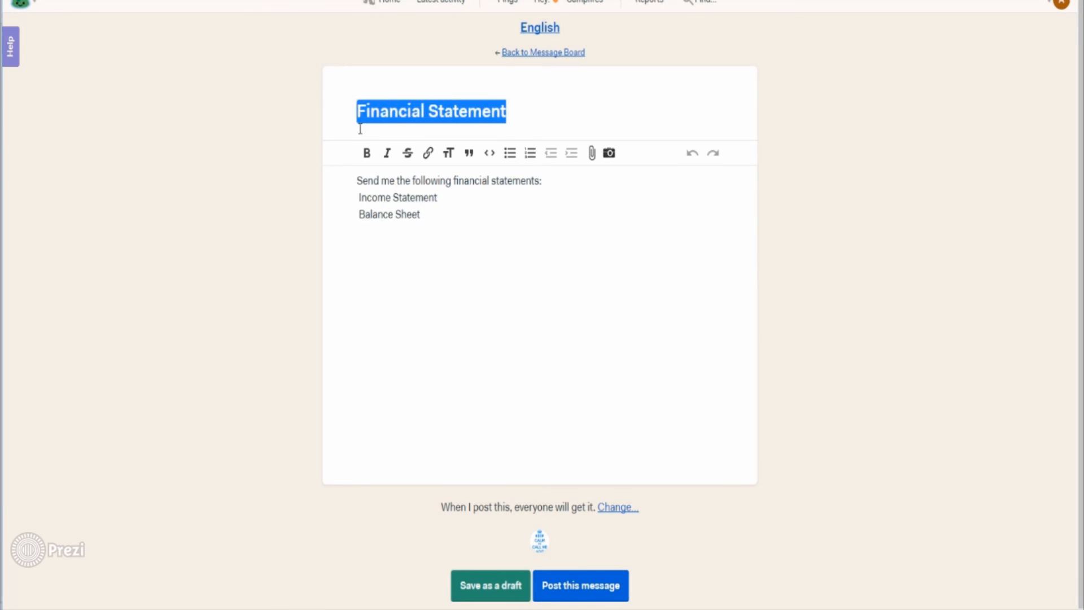
Step: Format Income Statement and Balance Sheet as bold, italic bullet points and post the message
drag(422, 215, 359, 197)
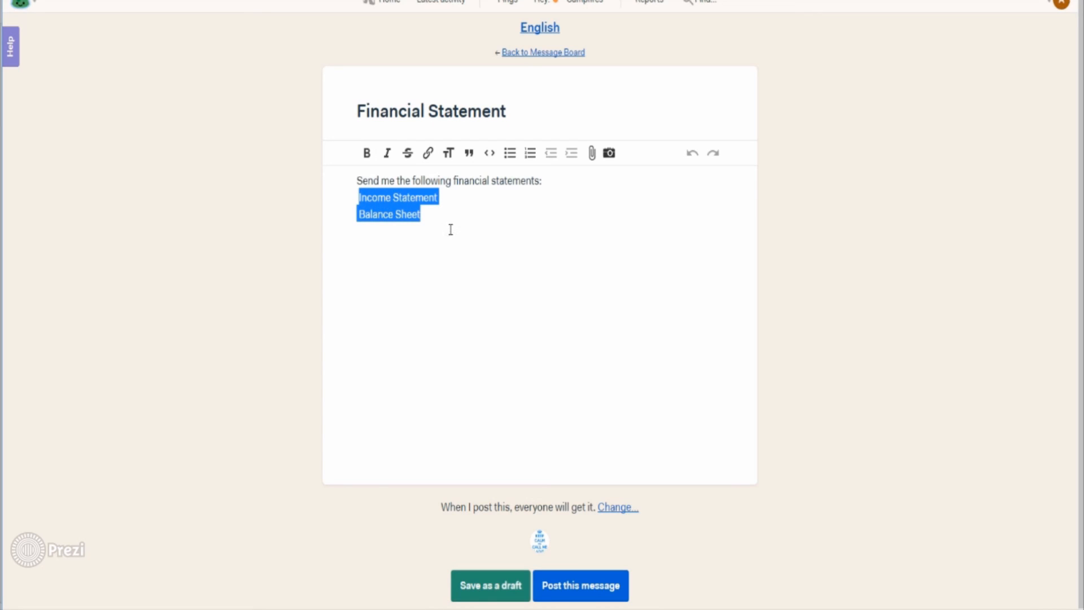
click(367, 155)
click(386, 157)
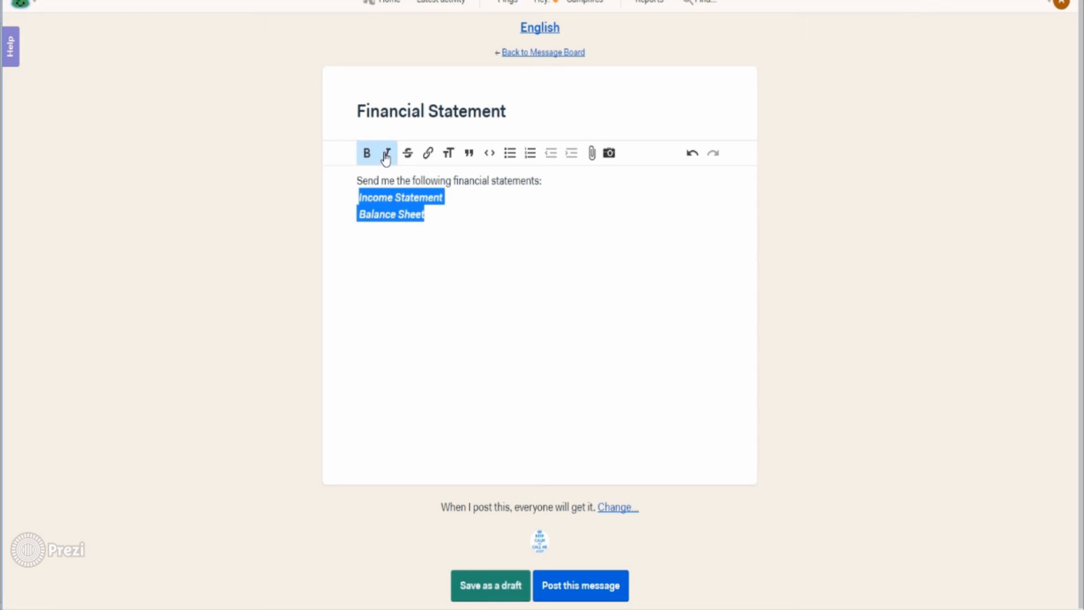
click(509, 153)
click(477, 217)
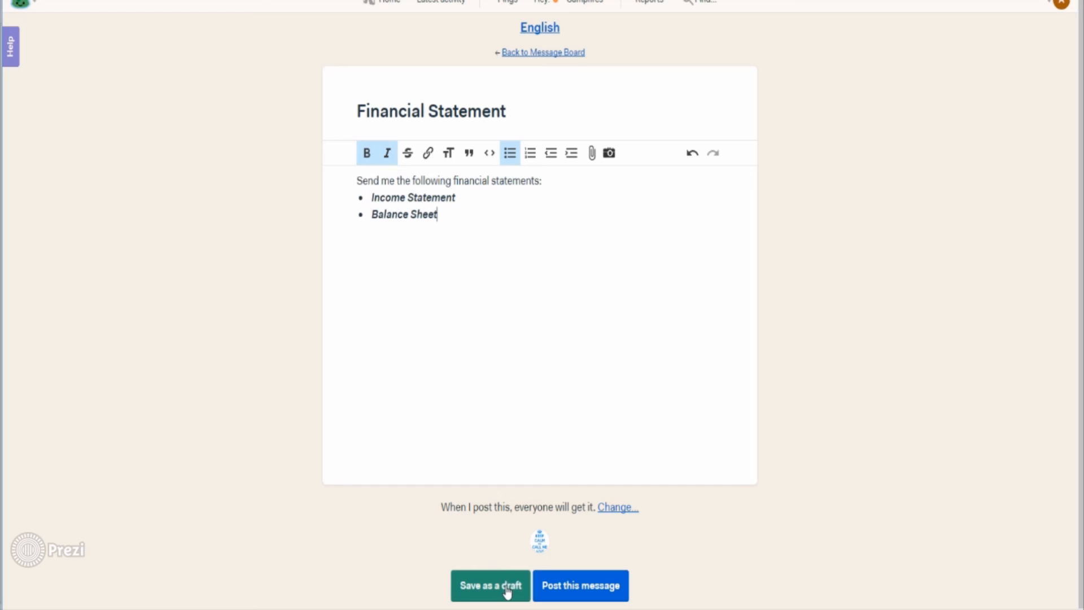
click(558, 587)
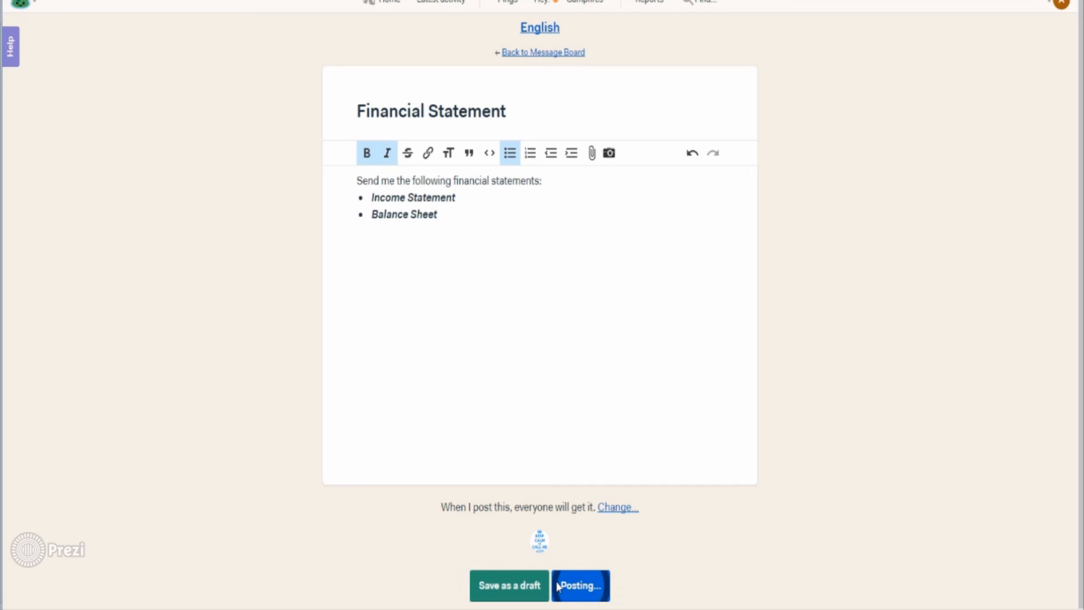